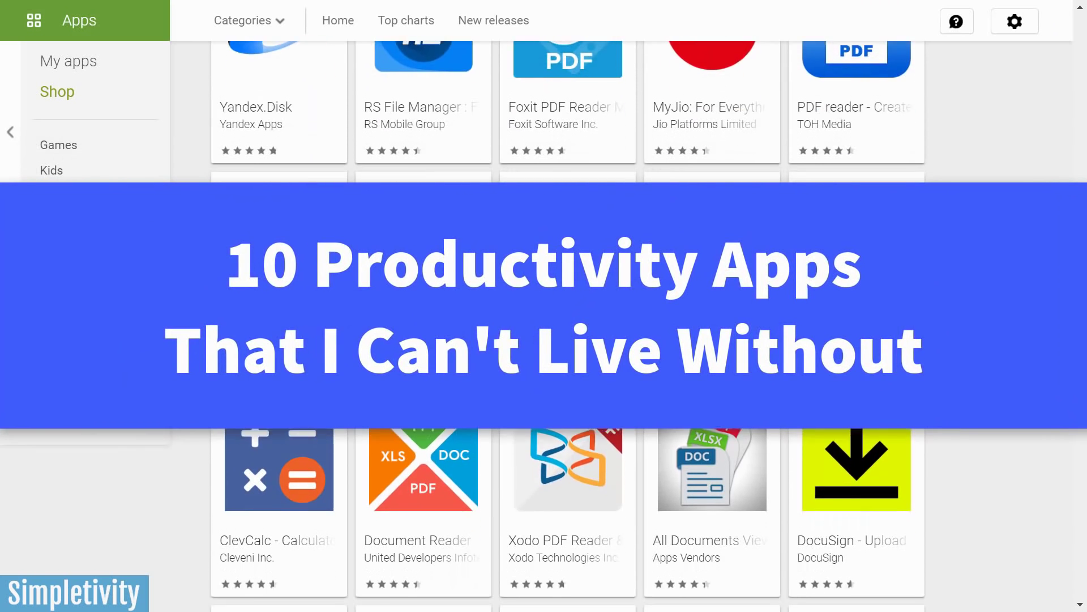
scroll(561, 306, down, 1)
scroll(562, 306, down, 1)
scroll(561, 306, down, 1)
scroll(560, 306, down, 1)
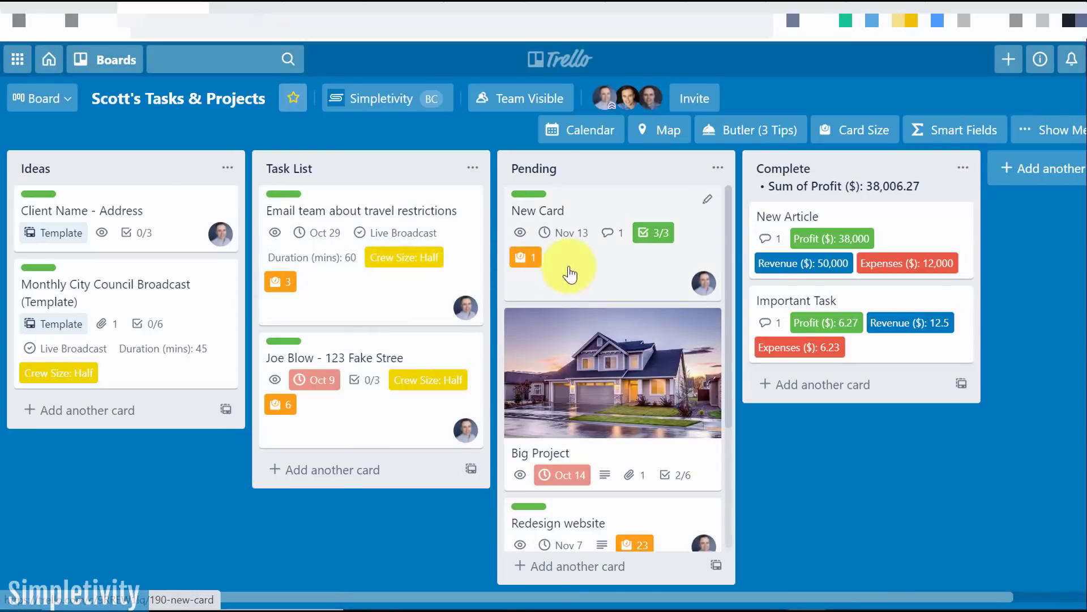
Step: Move New Card from Pending into Task List, just below the travel restrictions email card
drag(622, 266, 396, 405)
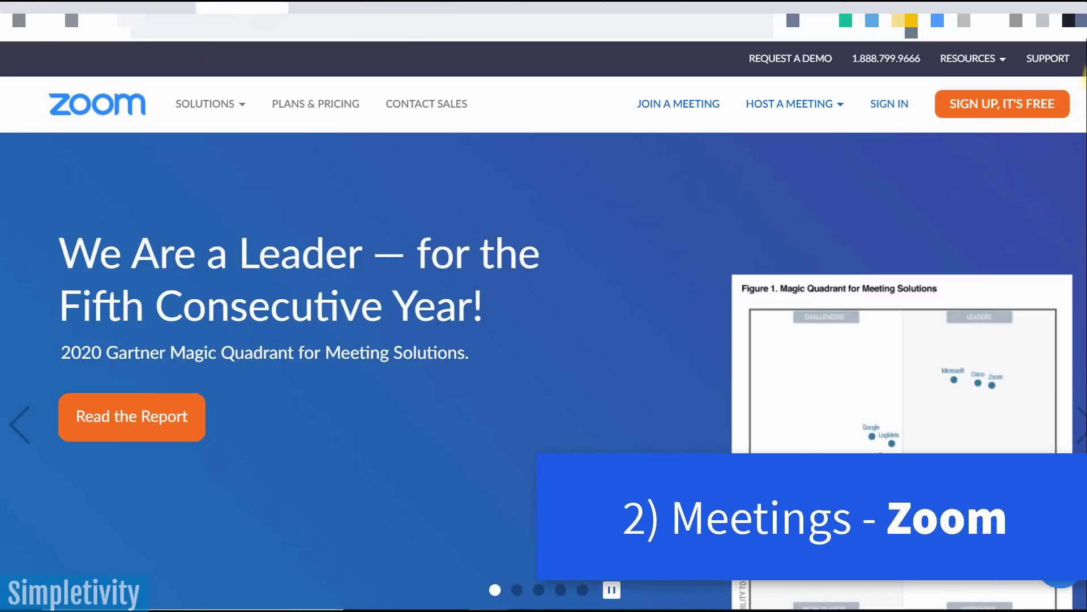
scroll(1062, 94, down, 1)
scroll(943, 137, up, 1)
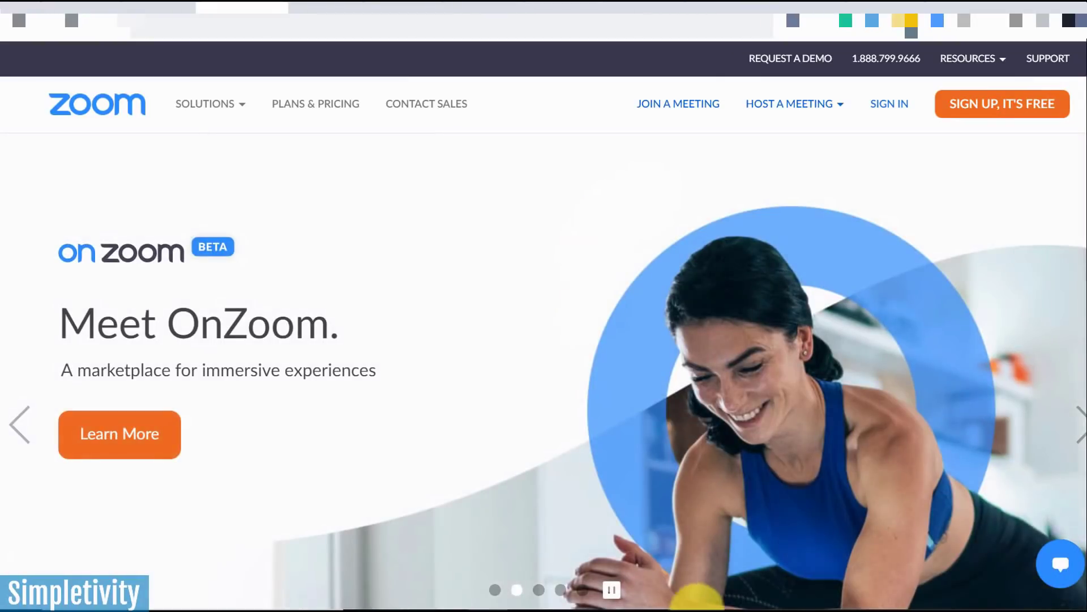
mouse_move(544, 605)
click(727, 595)
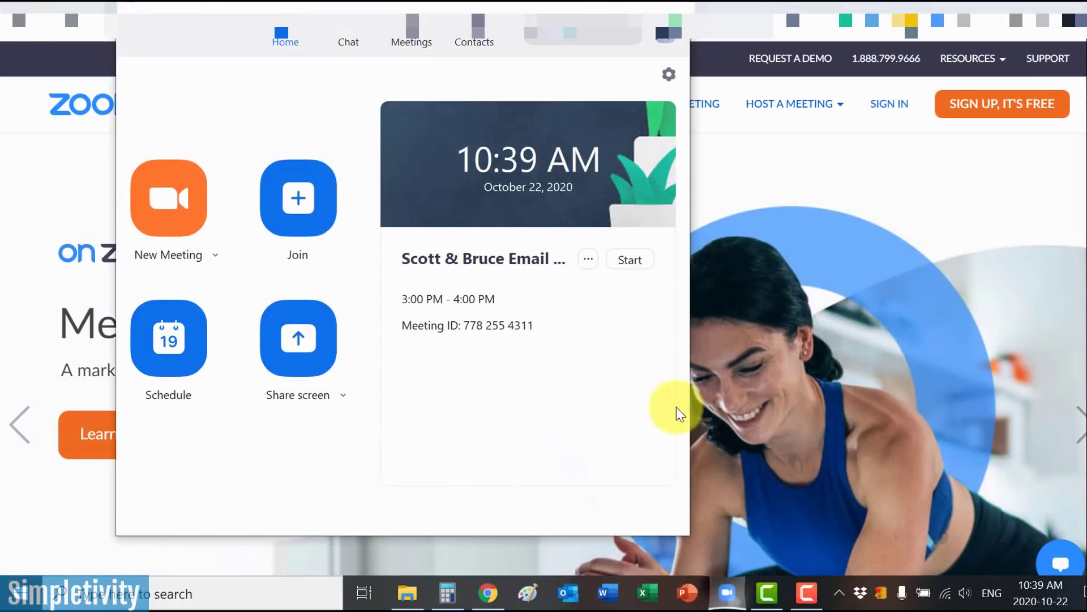
click(671, 75)
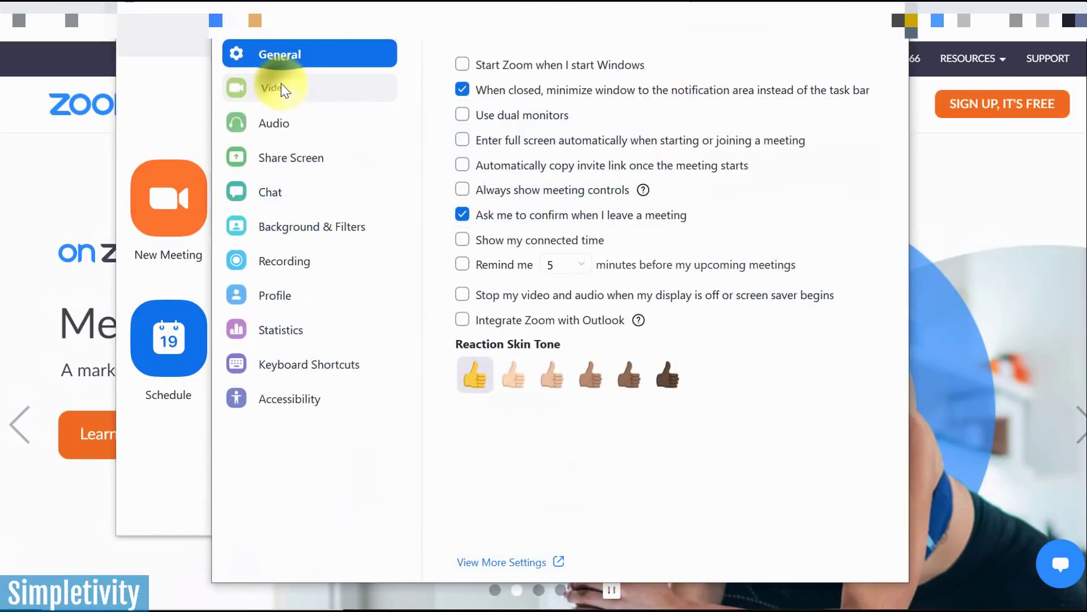
click(282, 84)
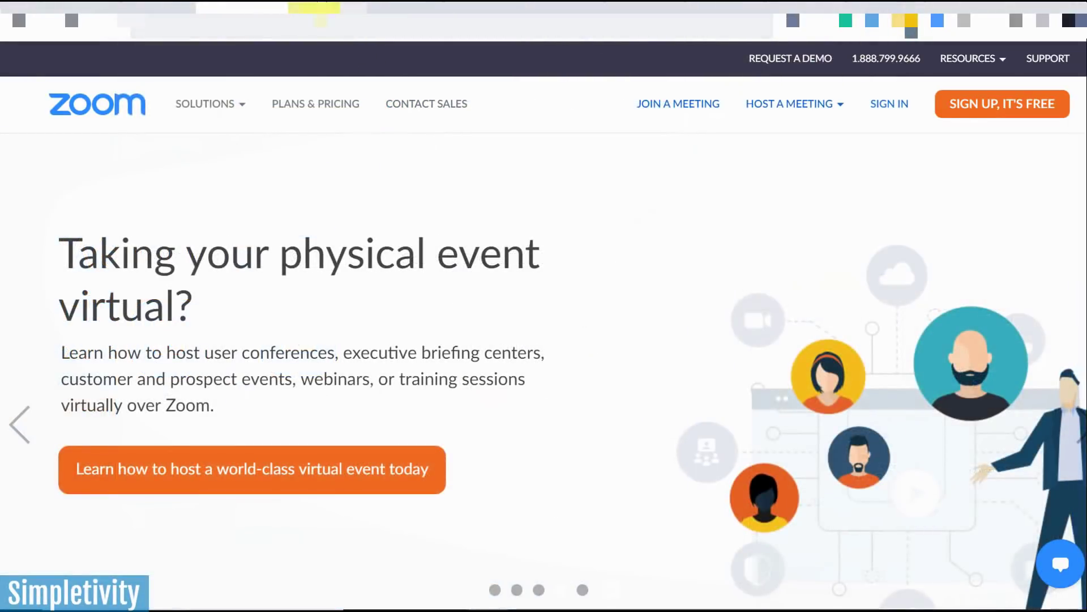
Step: Open Calendly from its bookmark and select the 1 Hour Consulting Session event
click(314, 7)
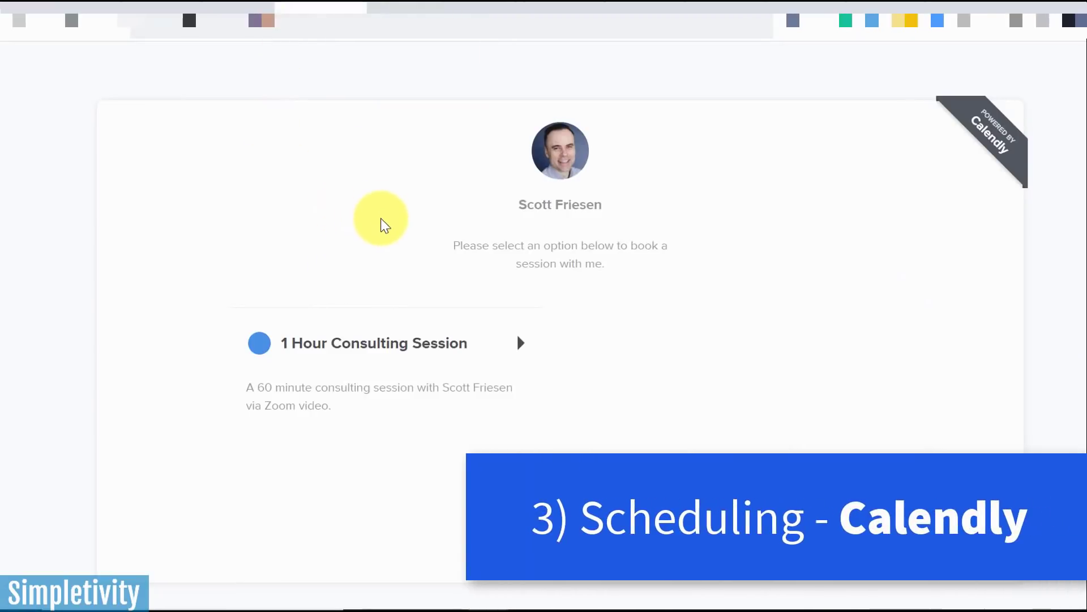
click(388, 352)
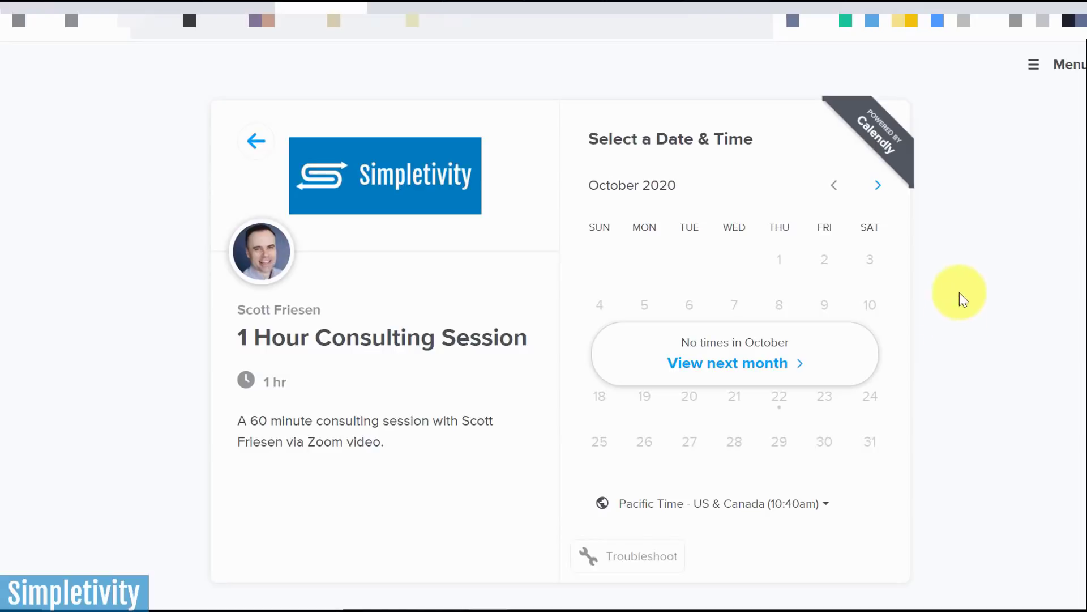
Step: Return to the My Calendly event types dashboard through the Menu's Home option
click(1043, 71)
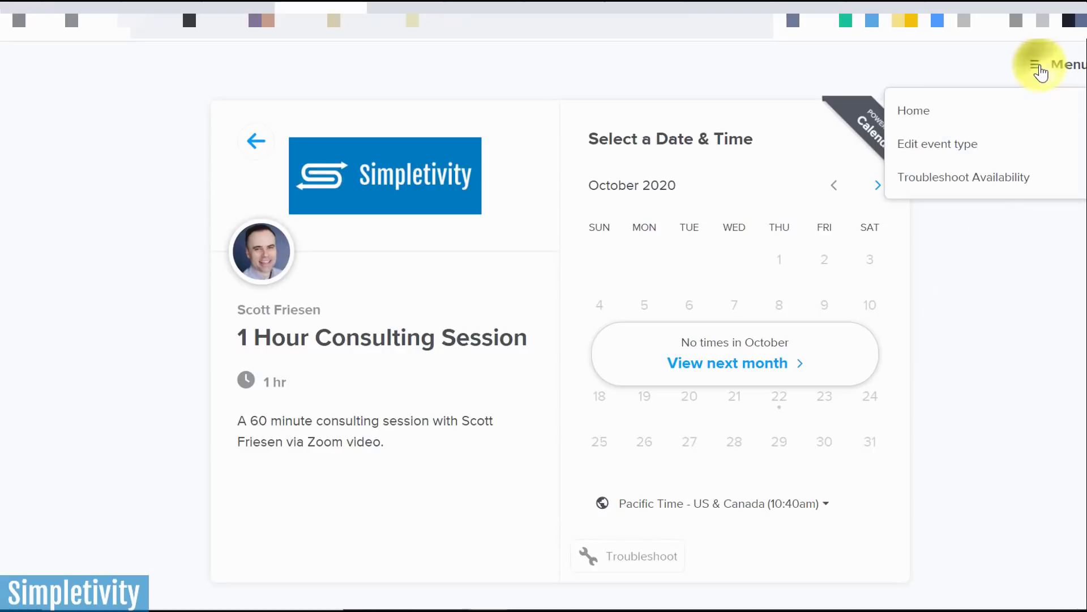
click(930, 111)
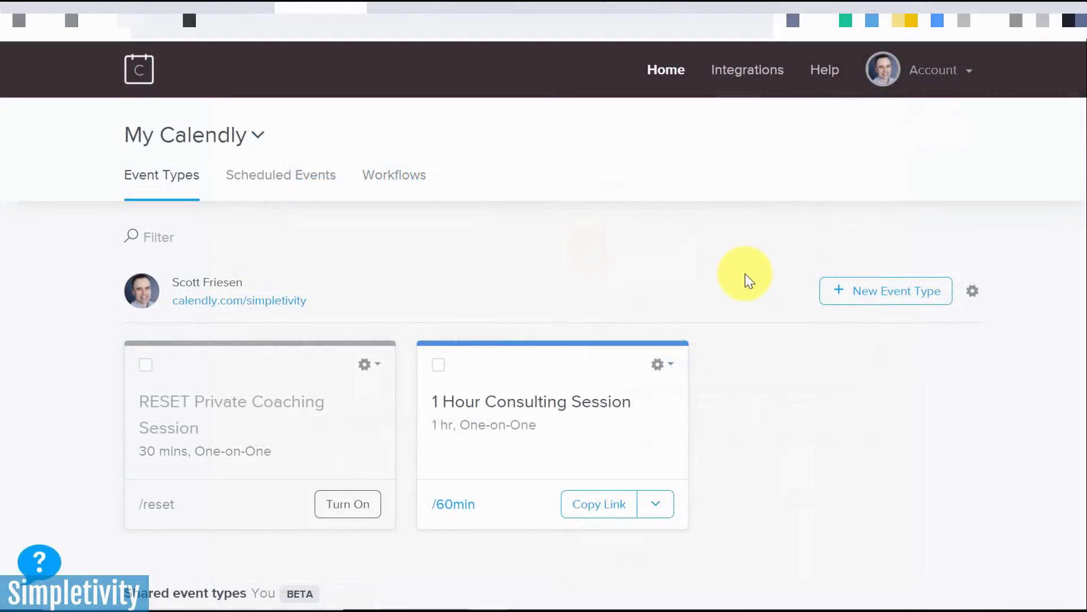
scroll(746, 279, down, 2)
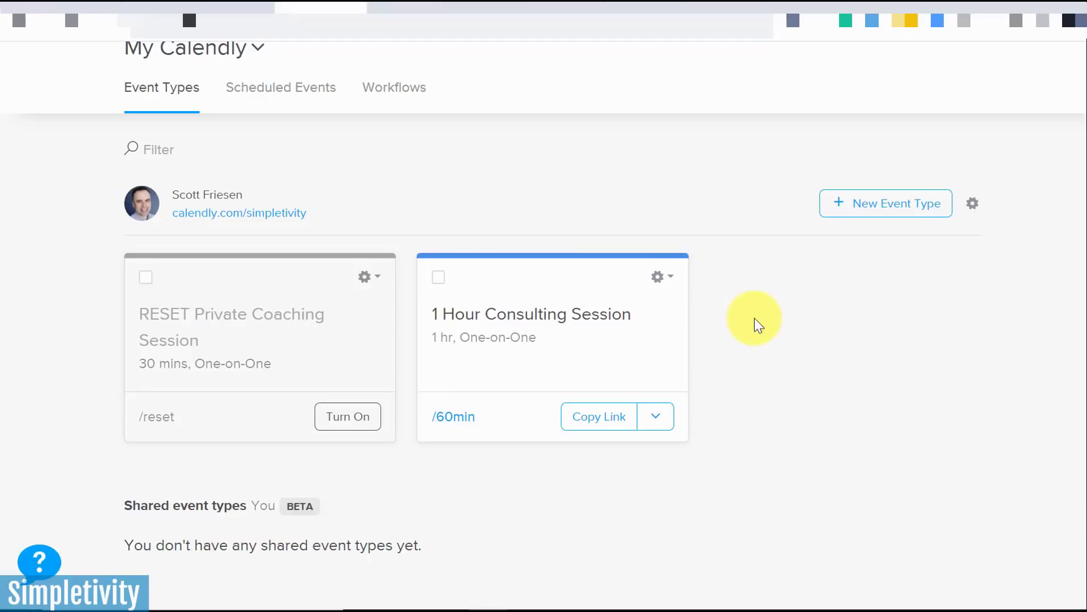
scroll(755, 317, down, 1)
scroll(754, 317, up, 2)
scroll(755, 318, up, 1)
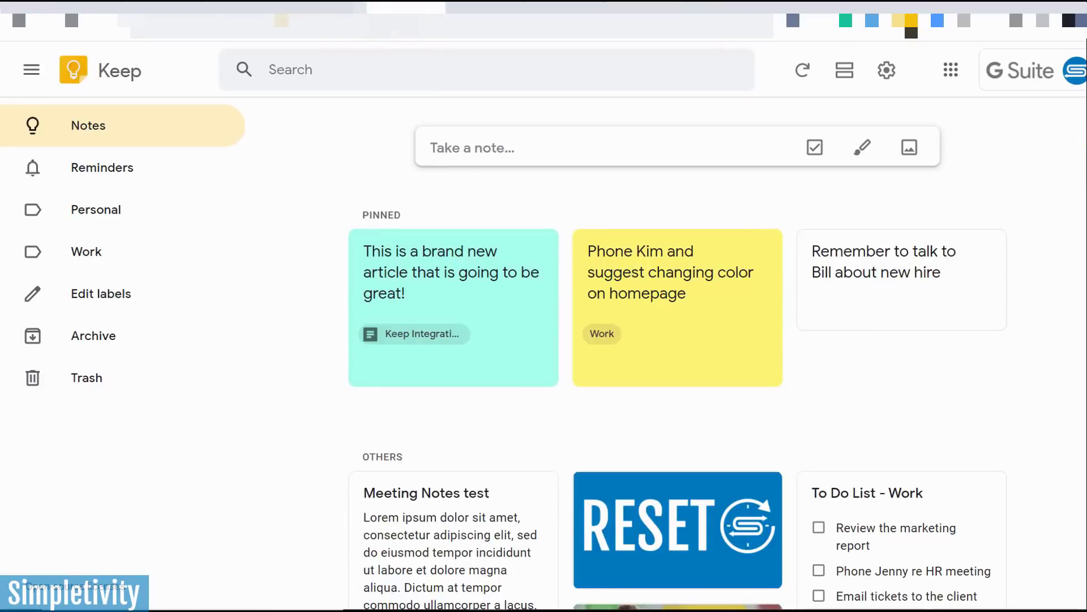
scroll(680, 340, down, 3)
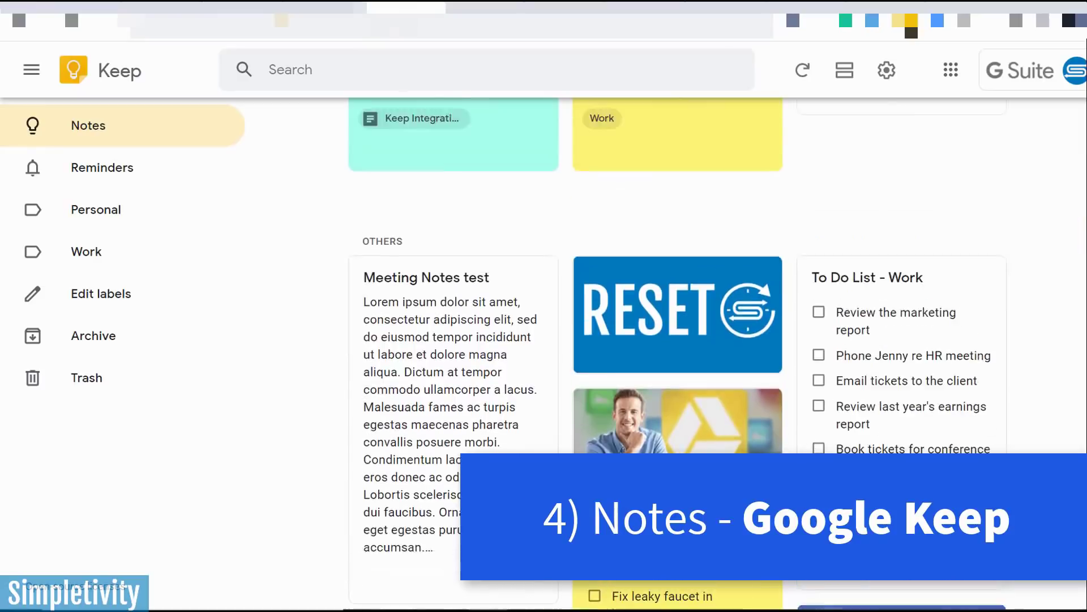
scroll(680, 340, up, 3)
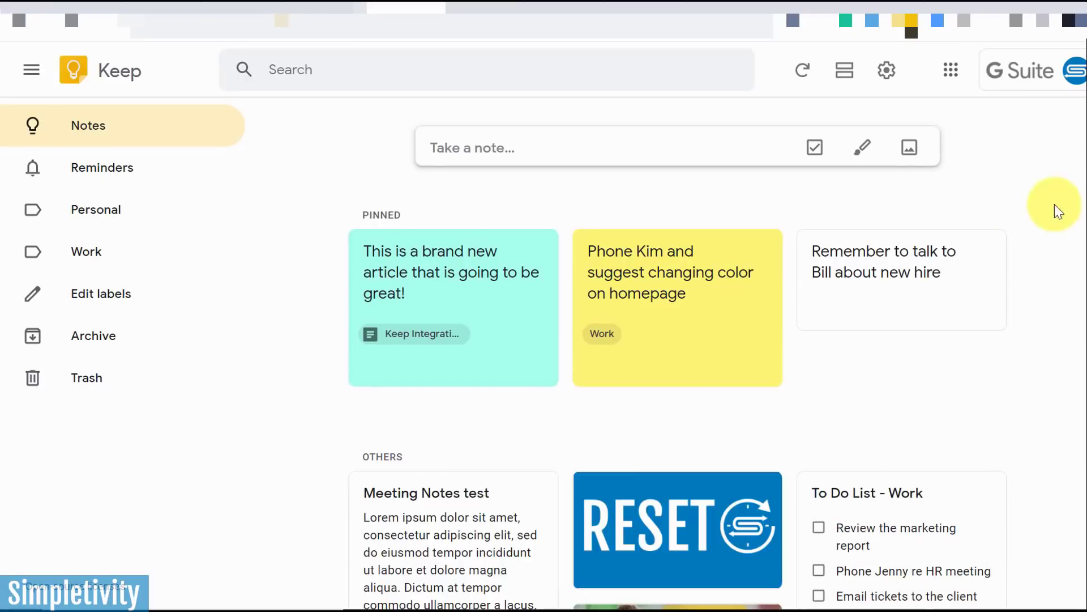
scroll(1078, 204, down, 1)
scroll(1078, 203, down, 1)
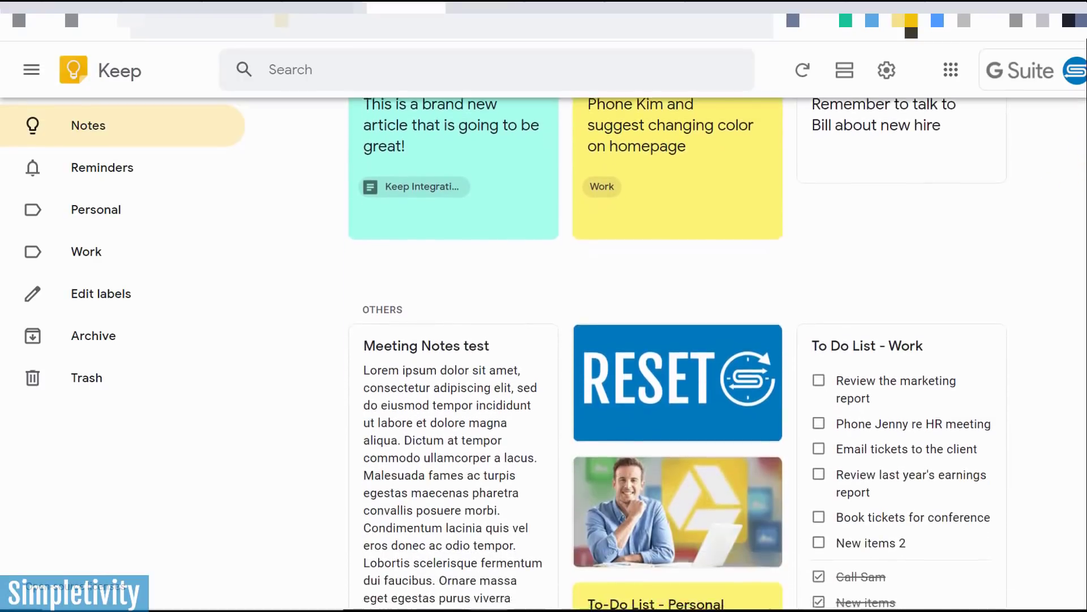
scroll(1077, 205, up, 2)
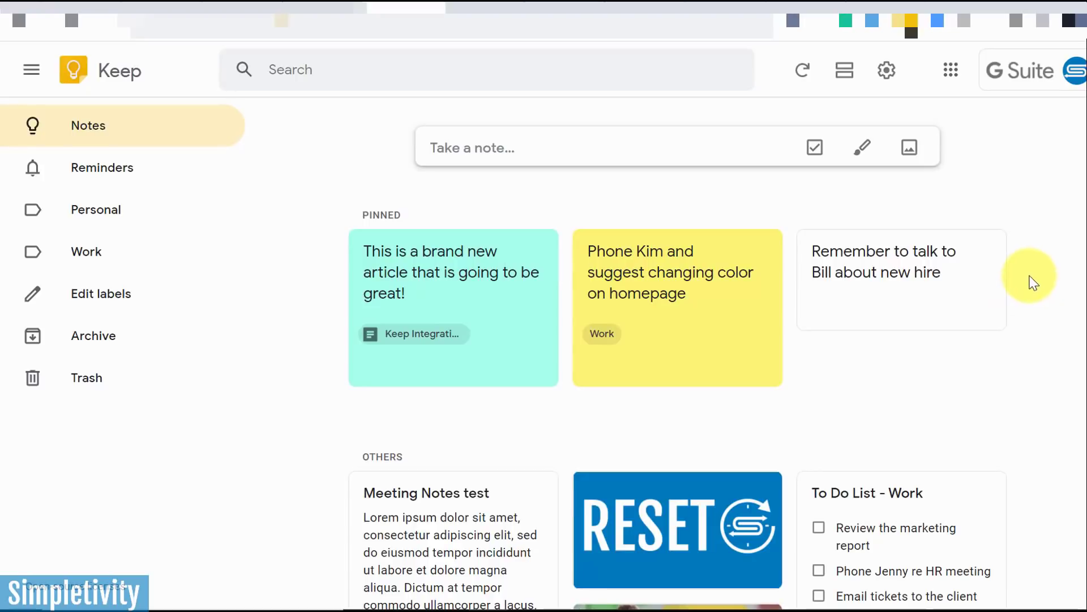
scroll(1050, 262, down, 1)
scroll(1049, 262, down, 1)
scroll(1049, 262, up, 2)
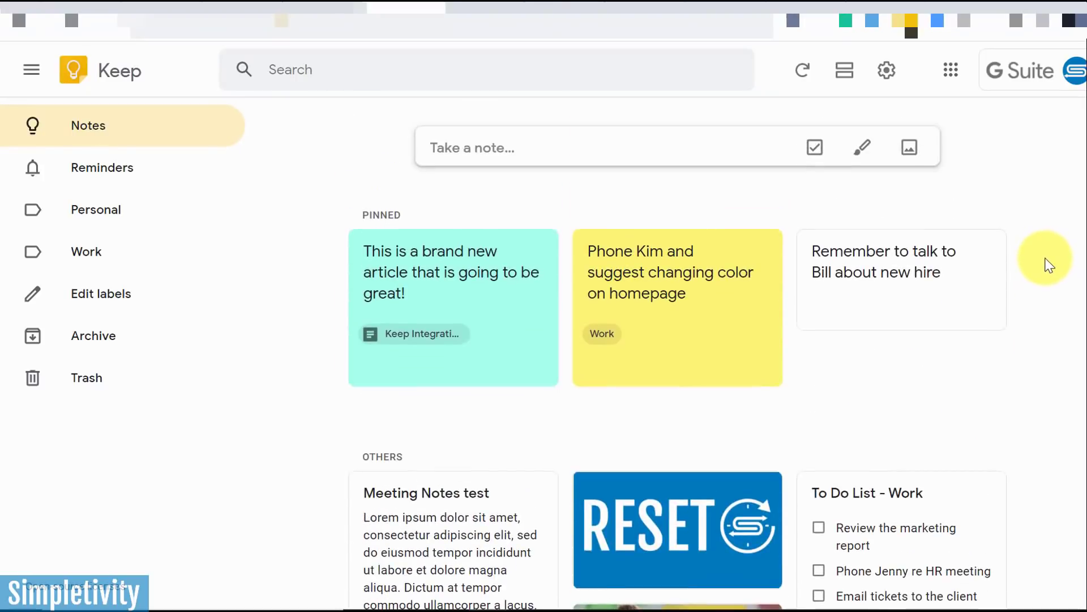
Step: Dismiss a blank note, check off the marketing report and HR meeting to-dos, then view Adobe Scan
click(561, 145)
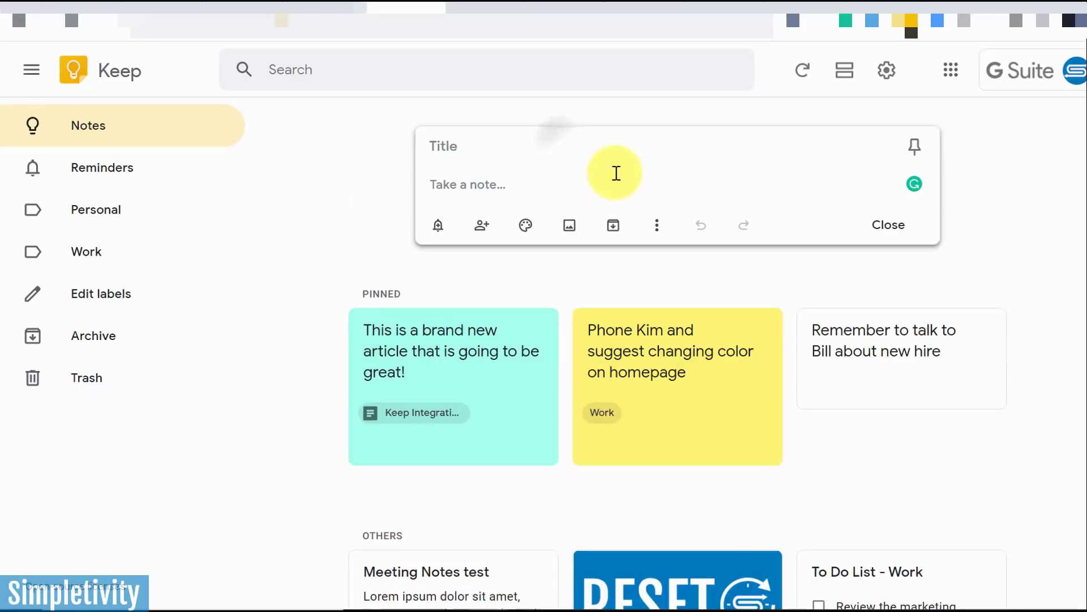
click(888, 227)
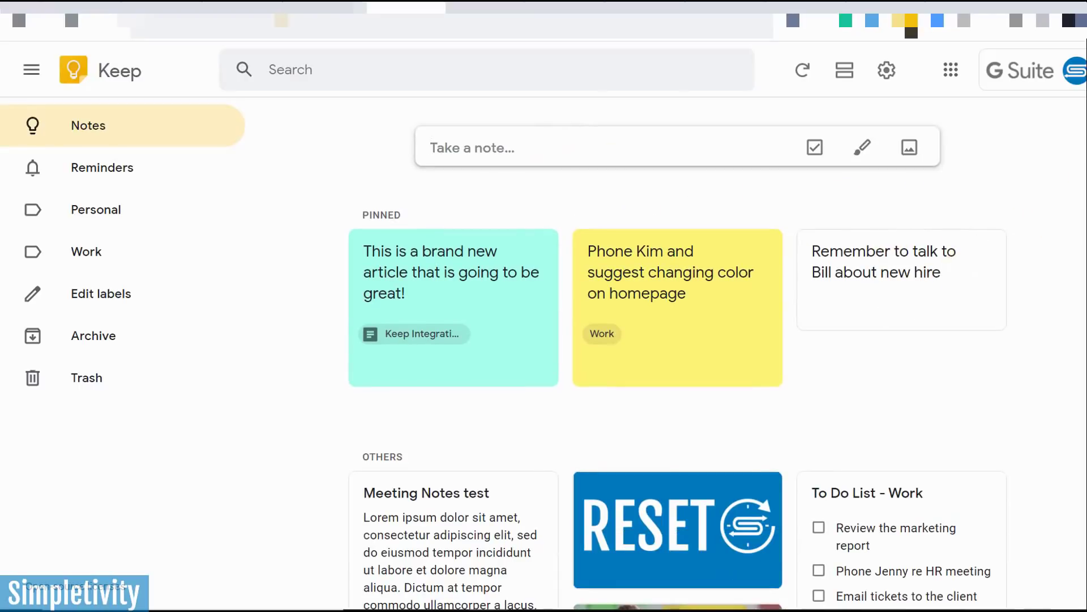
scroll(544, 354, down, 2)
scroll(543, 353, down, 1)
scroll(545, 353, down, 1)
scroll(544, 354, down, 1)
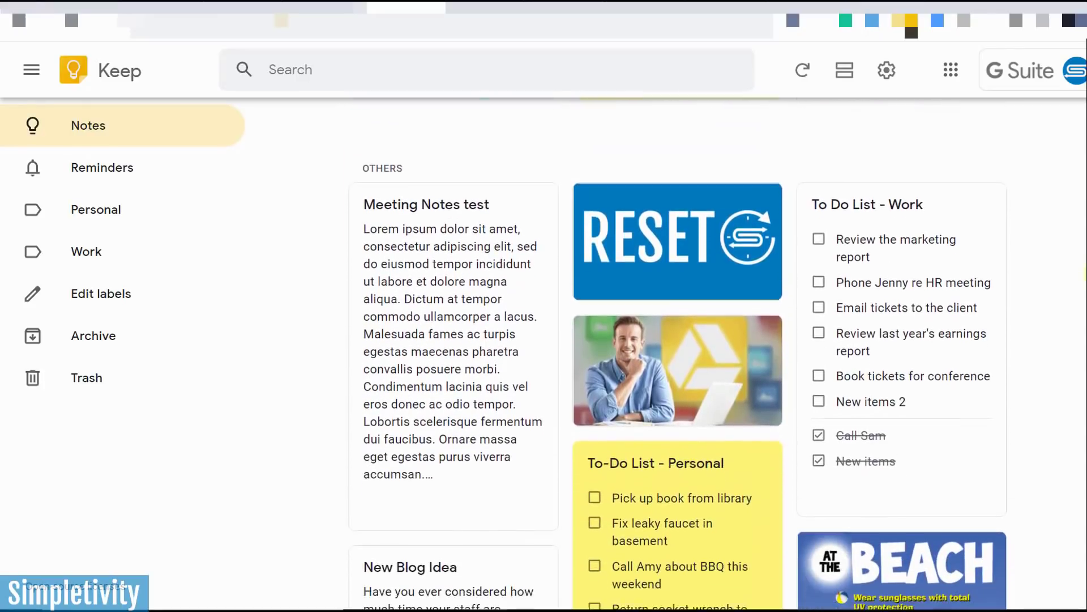
scroll(1080, 272, up, 2)
scroll(1079, 272, up, 2)
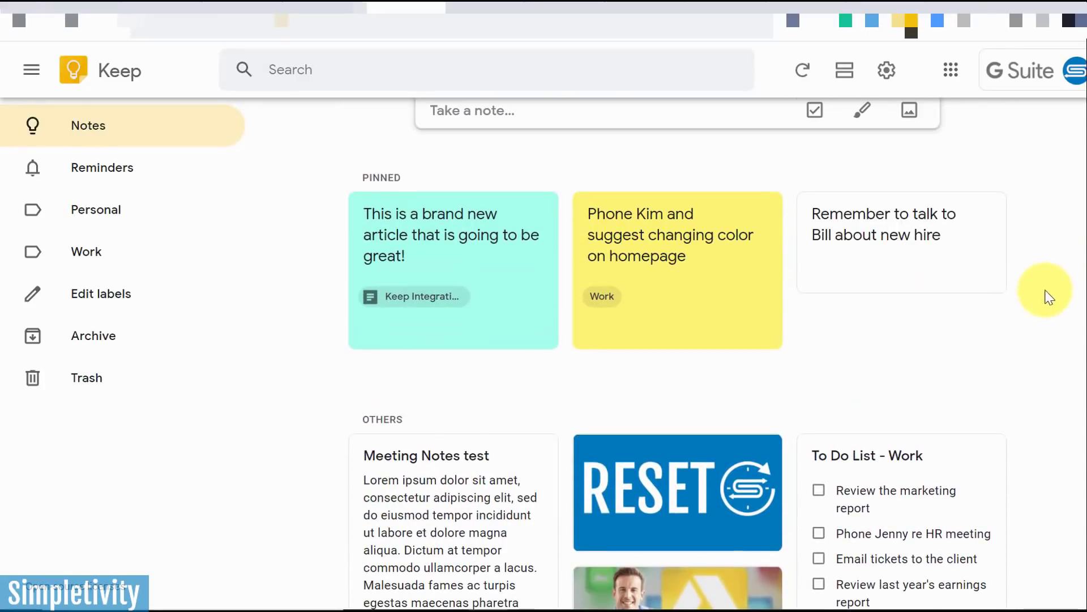
scroll(1068, 315, up, 1)
scroll(1071, 320, down, 1)
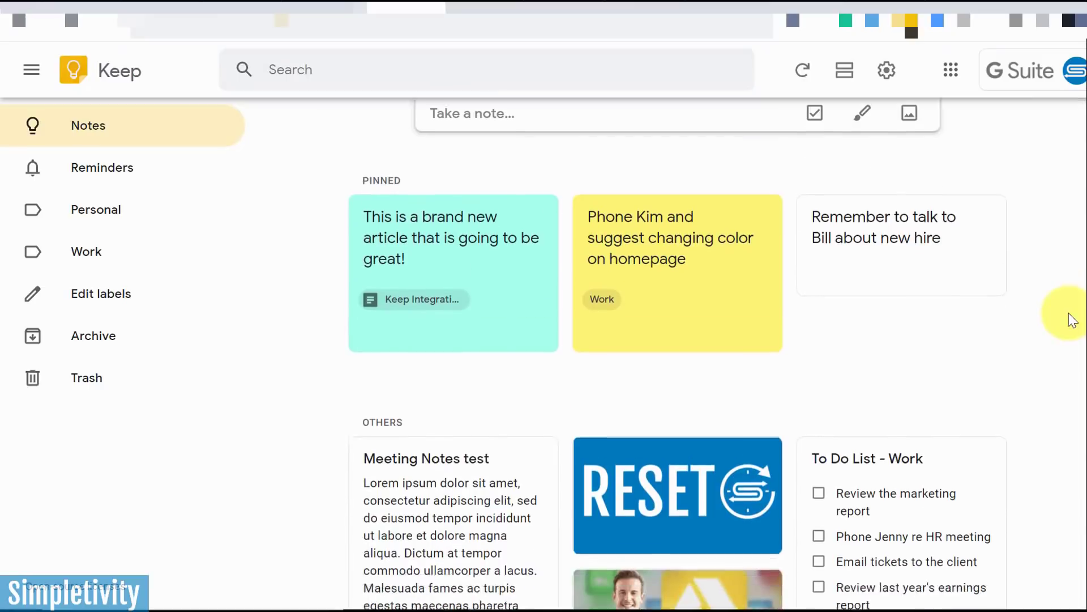
scroll(1071, 320, down, 3)
click(818, 266)
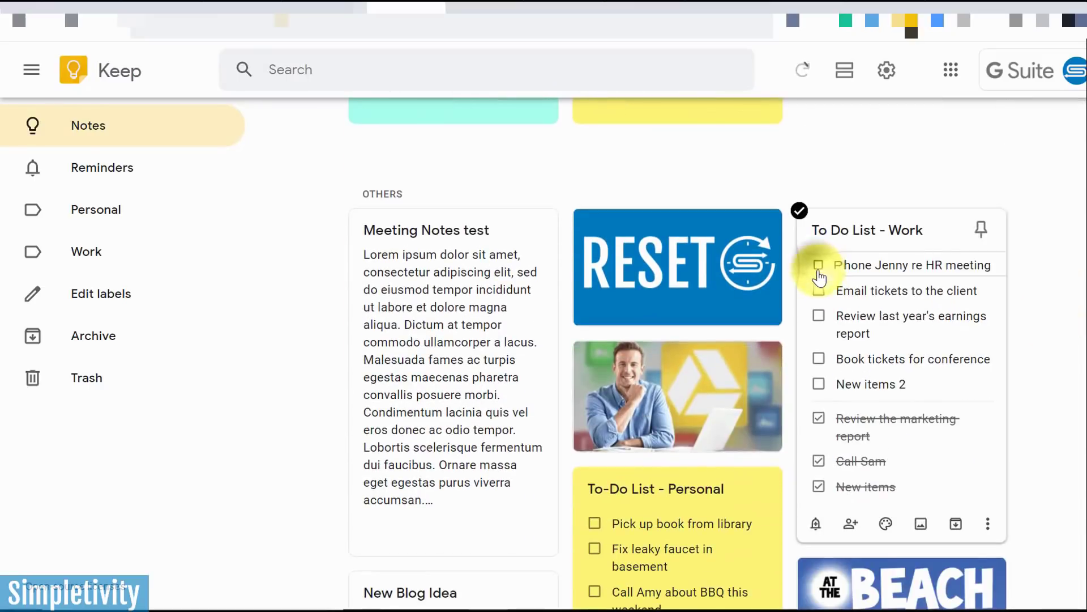
click(819, 265)
scroll(1075, 293, up, 1)
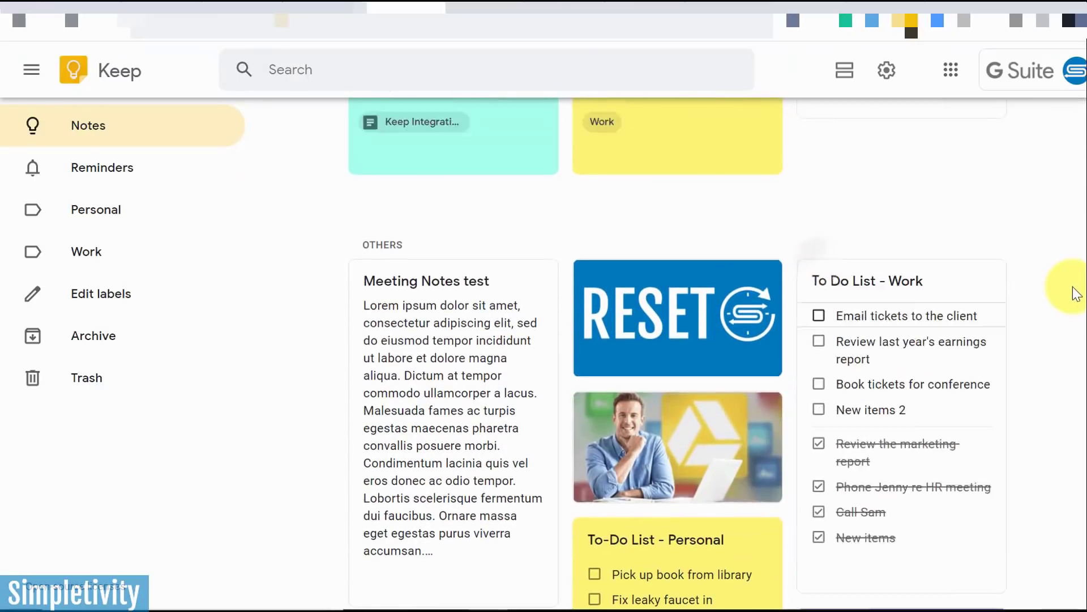
scroll(1075, 293, up, 3)
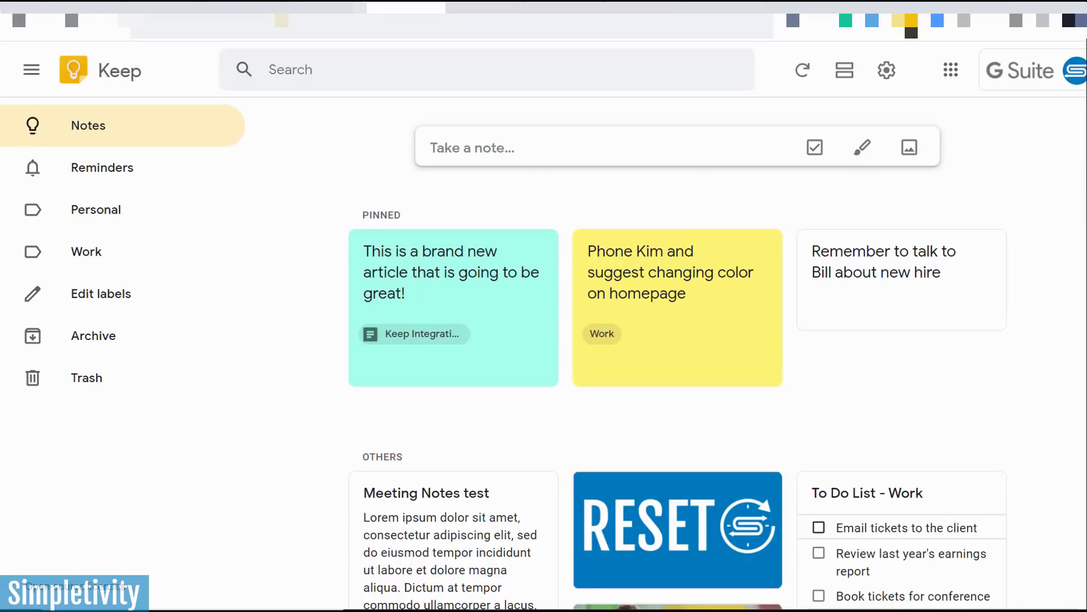
scroll(677, 340, down, 2)
scroll(1074, 255, up, 2)
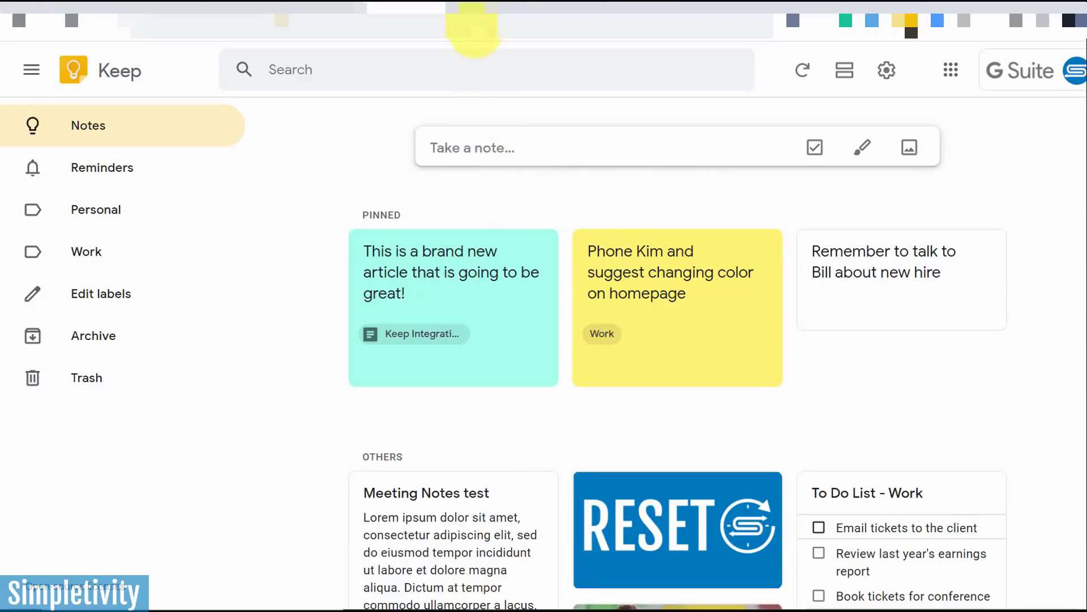
click(480, 6)
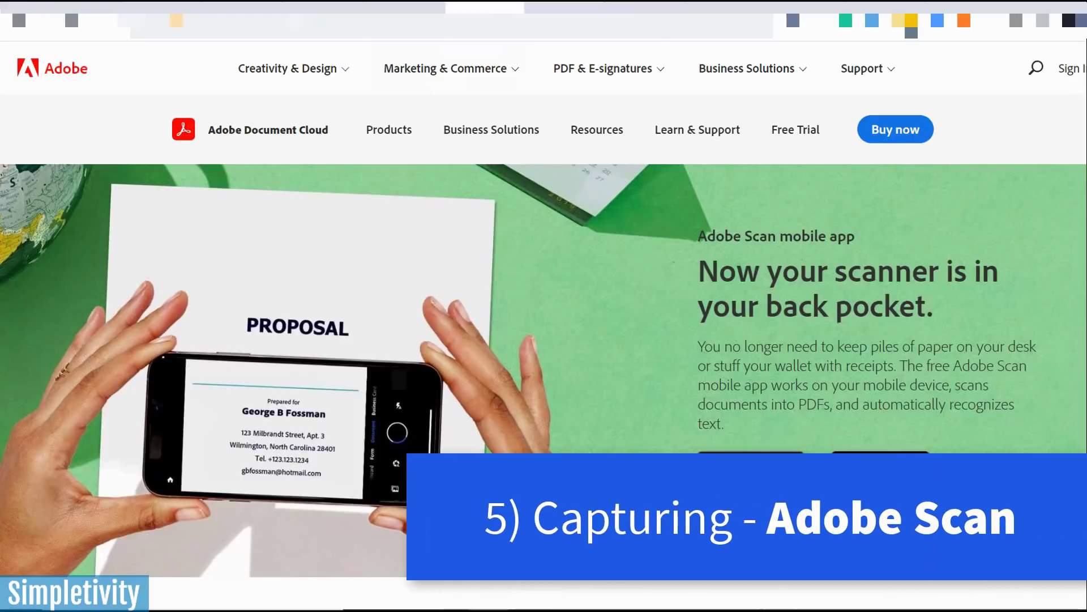
scroll(544, 340, down, 2)
scroll(543, 340, down, 1)
scroll(544, 339, down, 1)
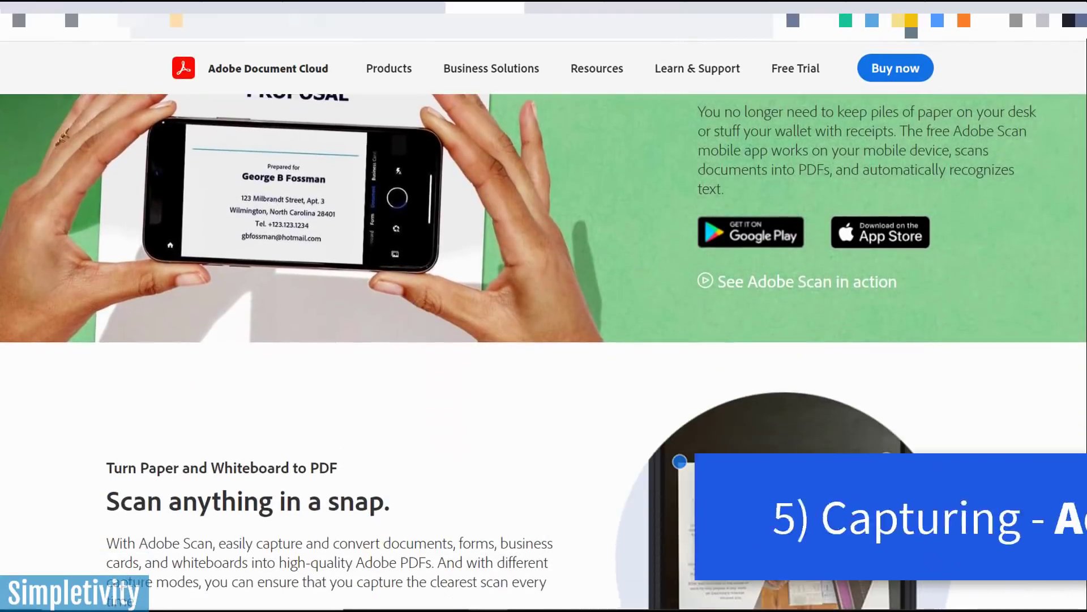
scroll(544, 340, down, 2)
scroll(544, 340, down, 1)
scroll(543, 340, down, 1)
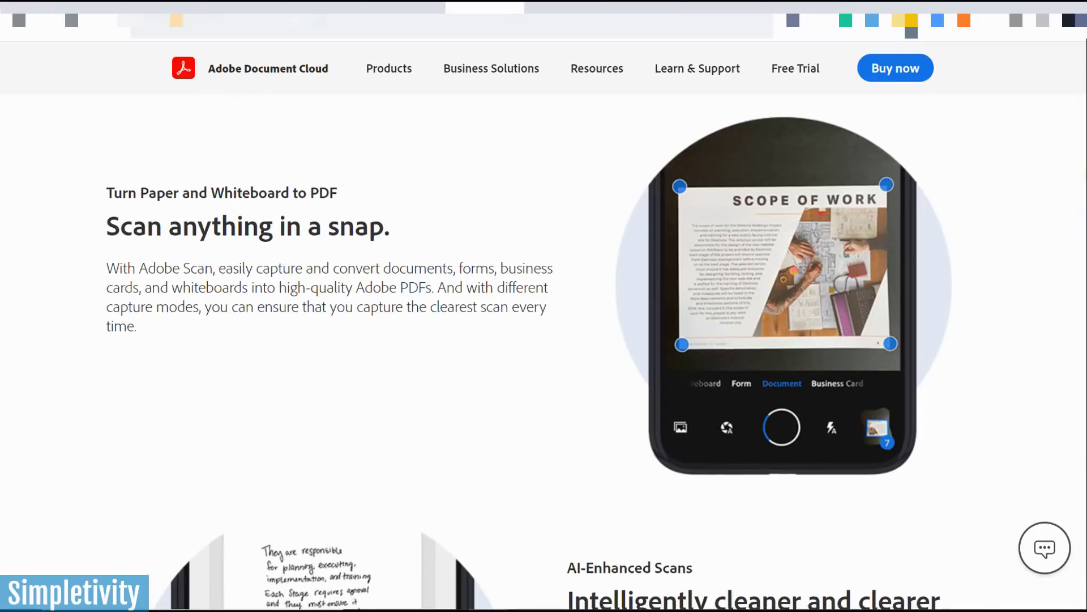
scroll(543, 340, up, 1)
scroll(543, 340, down, 2)
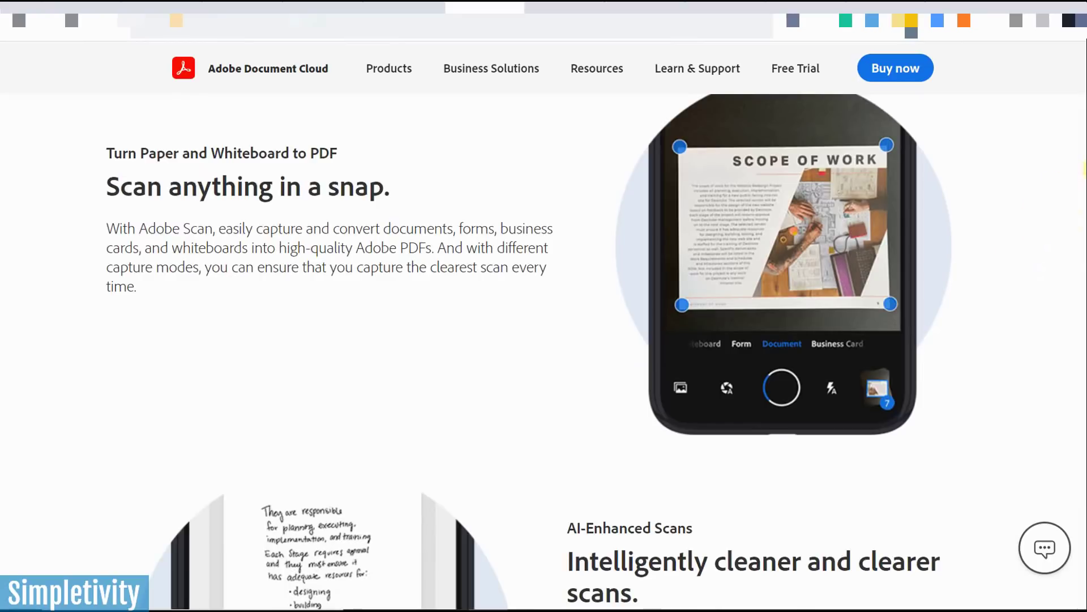
scroll(1086, 187, down, 2)
scroll(1084, 204, down, 2)
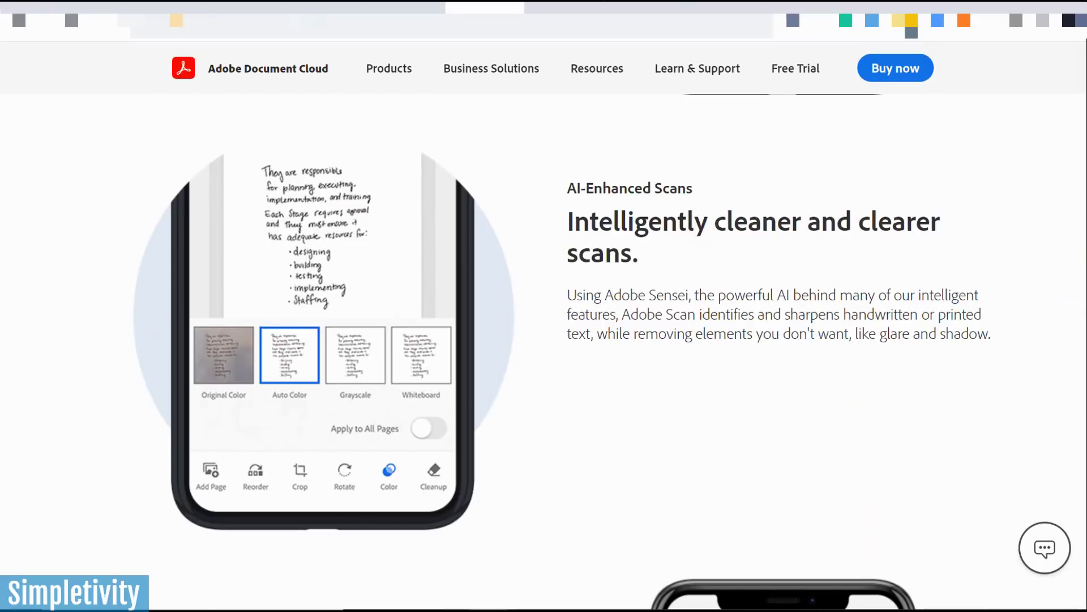
scroll(544, 340, up, 3)
scroll(544, 339, up, 3)
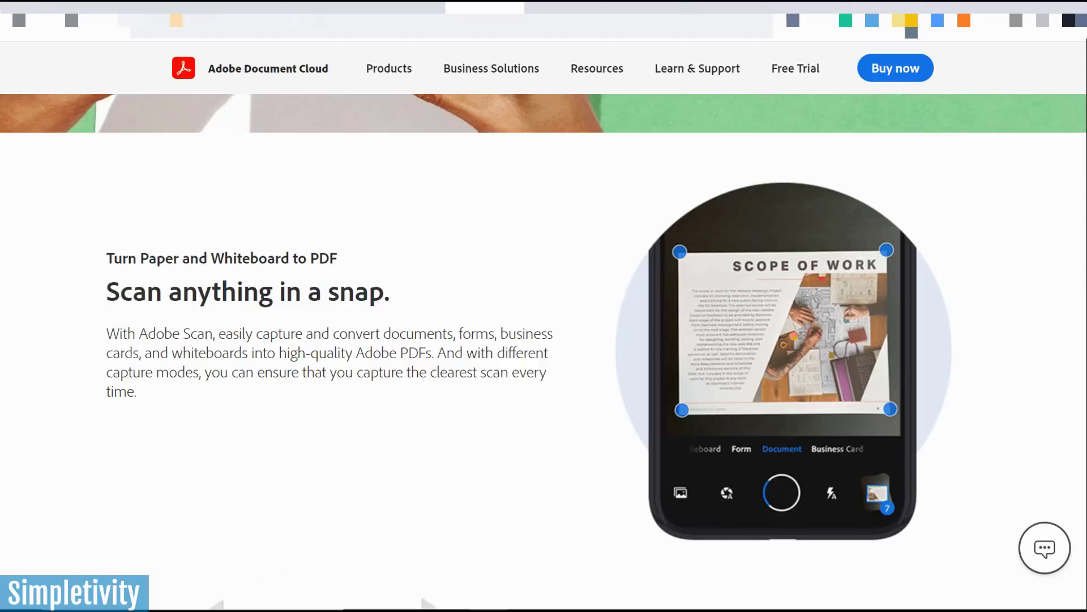
scroll(543, 341, down, 2)
scroll(543, 339, down, 4)
scroll(544, 340, down, 3)
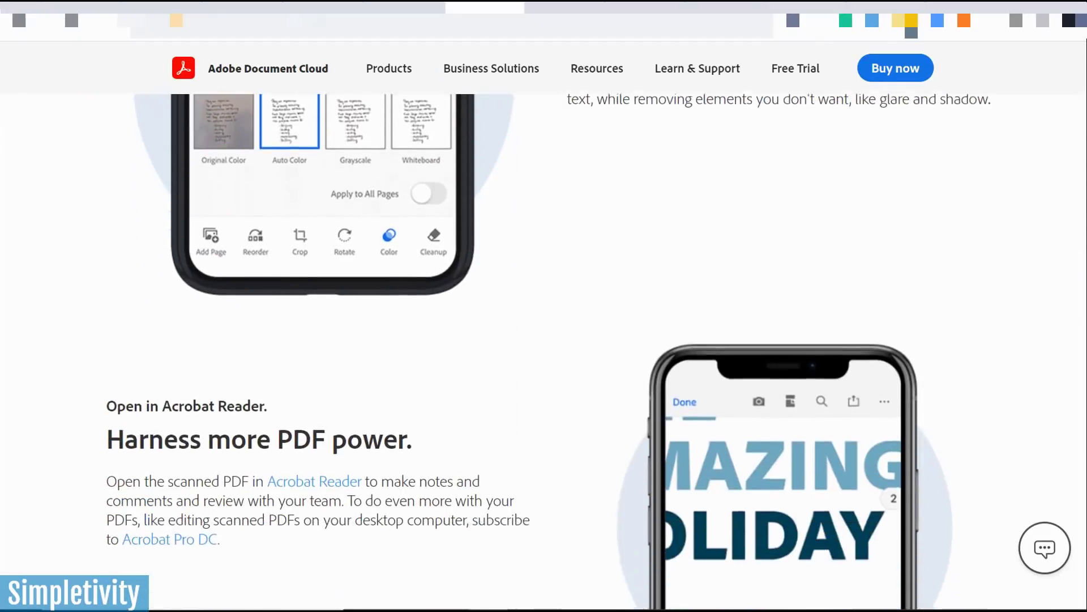
scroll(900, 246, up, 5)
scroll(901, 246, up, 3)
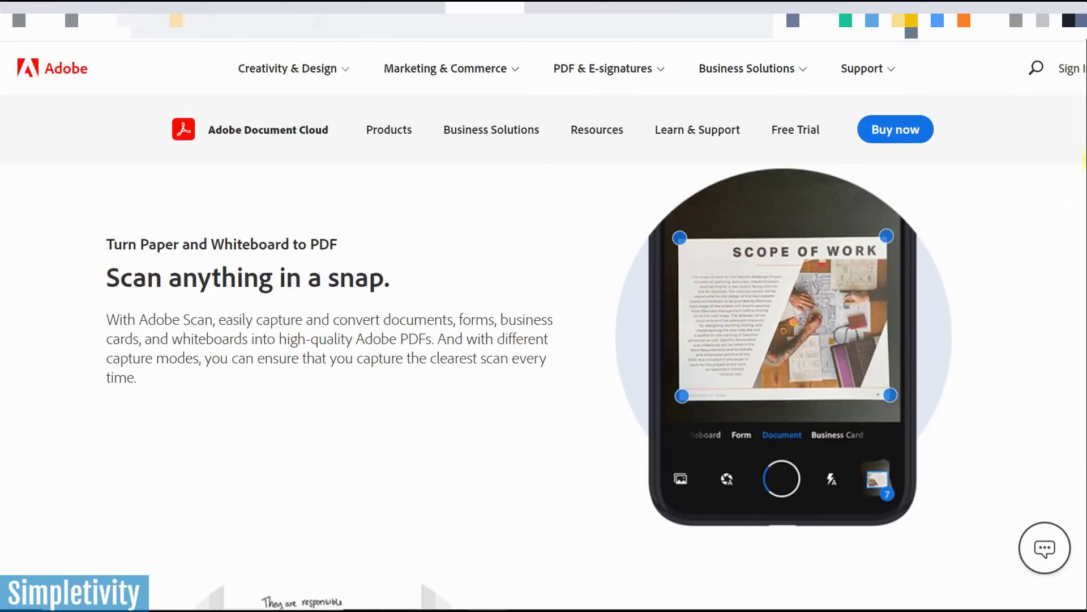
scroll(758, 309, down, 2)
scroll(594, 340, down, 3)
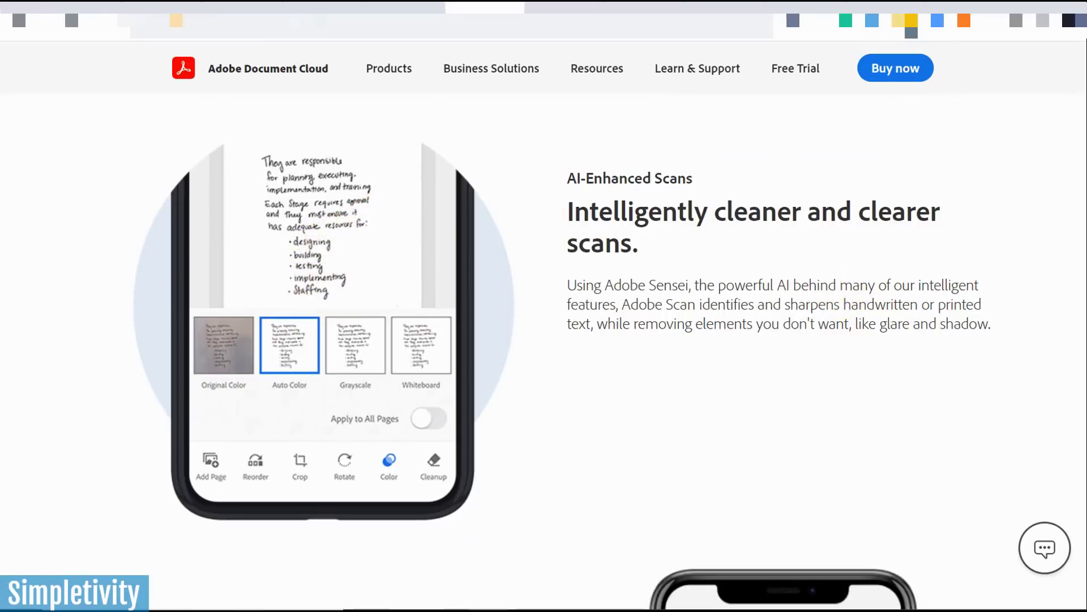
scroll(1073, 223, down, 5)
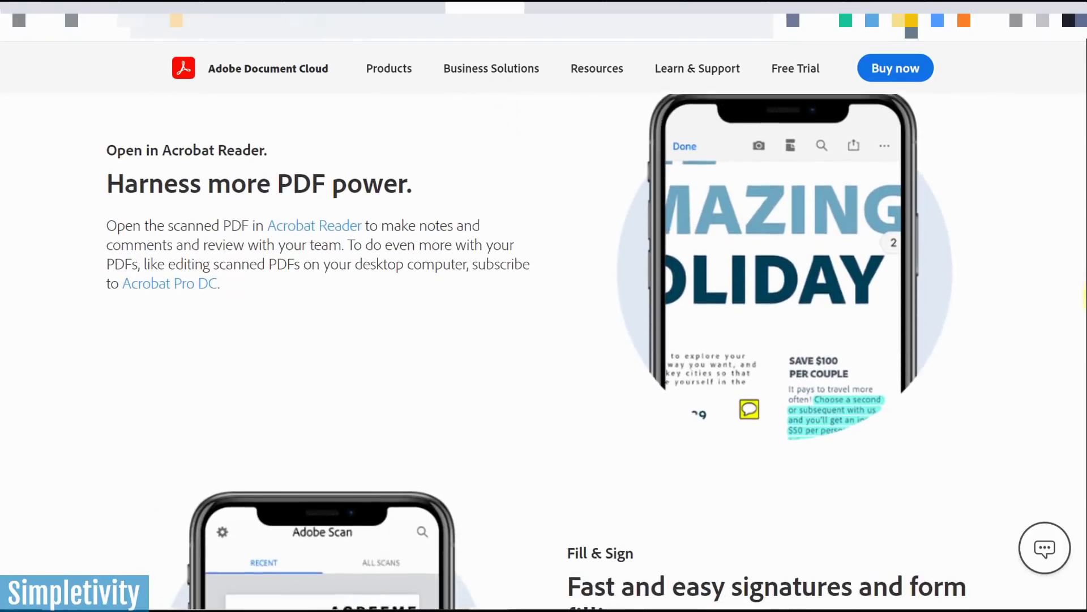
scroll(1072, 285, down, 5)
scroll(1073, 302, up, 3)
scroll(1084, 298, up, 5)
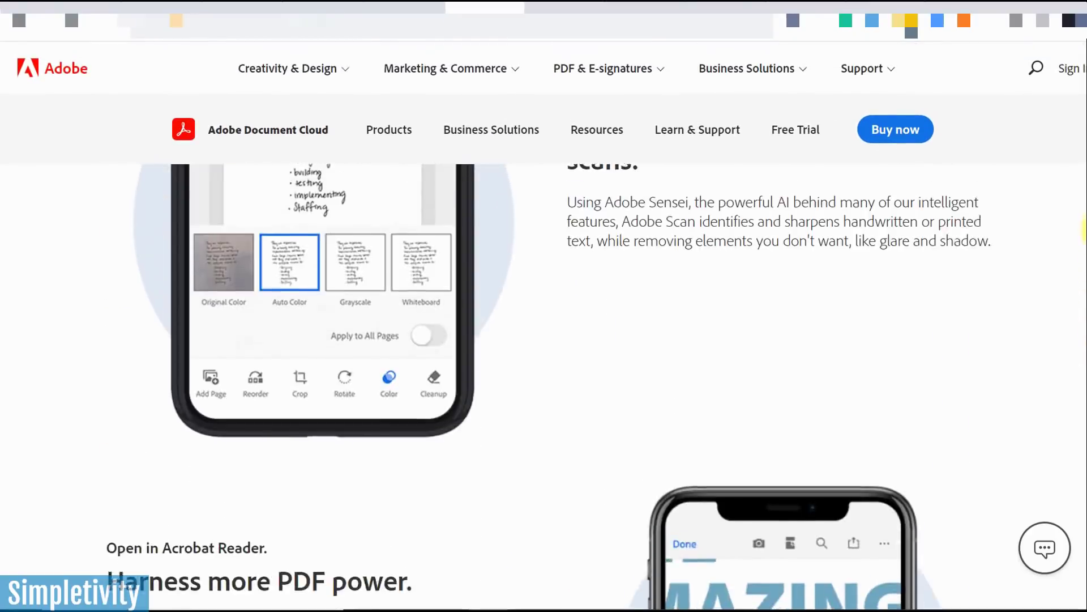
scroll(1085, 255, up, 3)
scroll(1084, 213, up, 3)
scroll(1085, 169, up, 1)
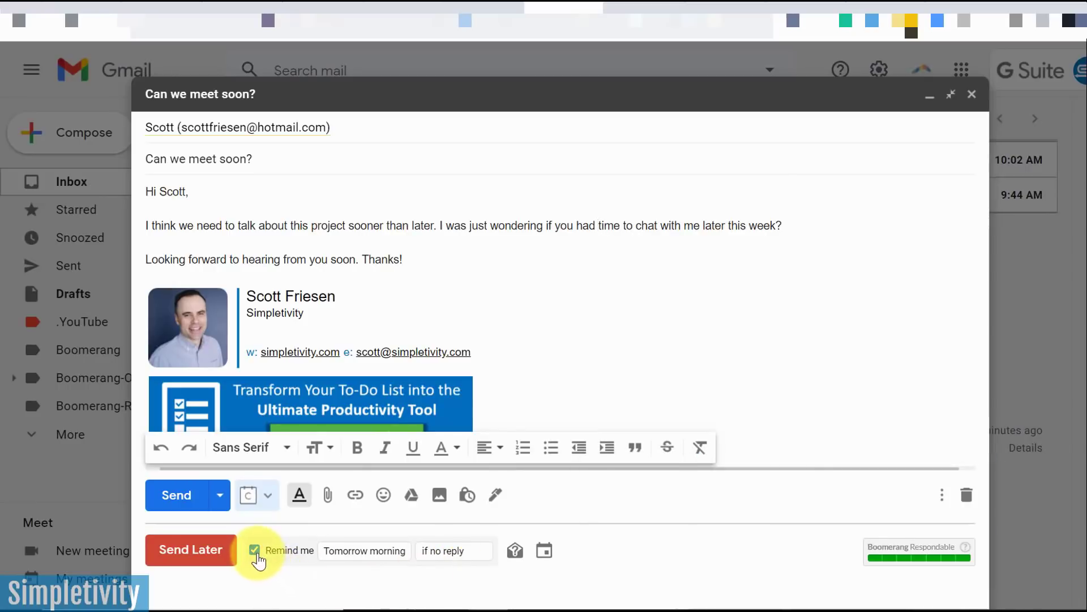
Step: Turn off Boomerang's Remind me follow-up on the 'Can we meet soon?' draft
click(254, 551)
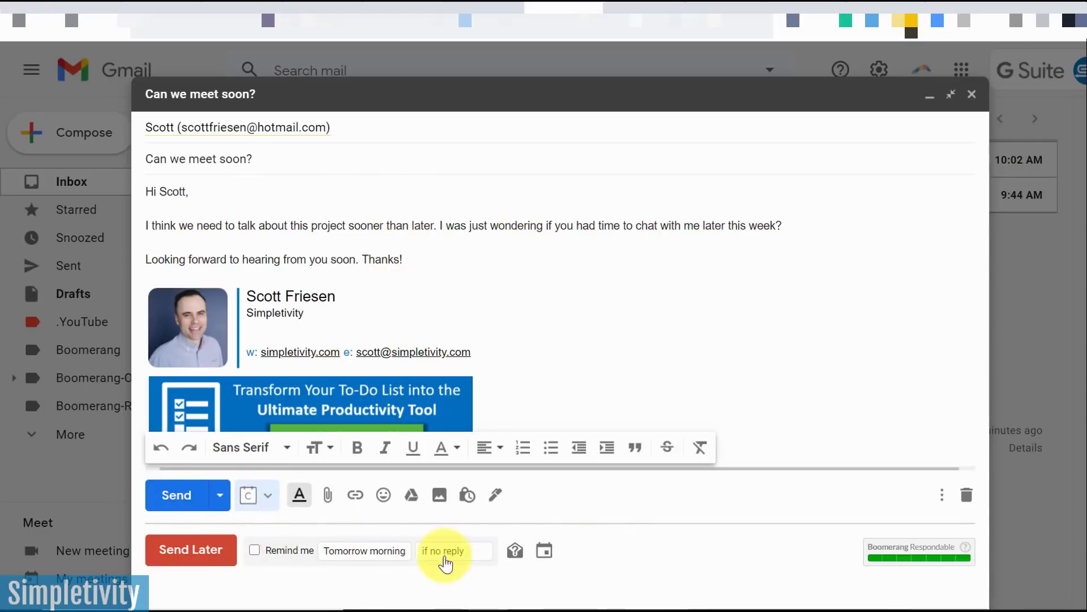
Step: Re-enable the Boomerang reminder for tomorrow afternoon, keeping the 'if no reply' condition
click(254, 551)
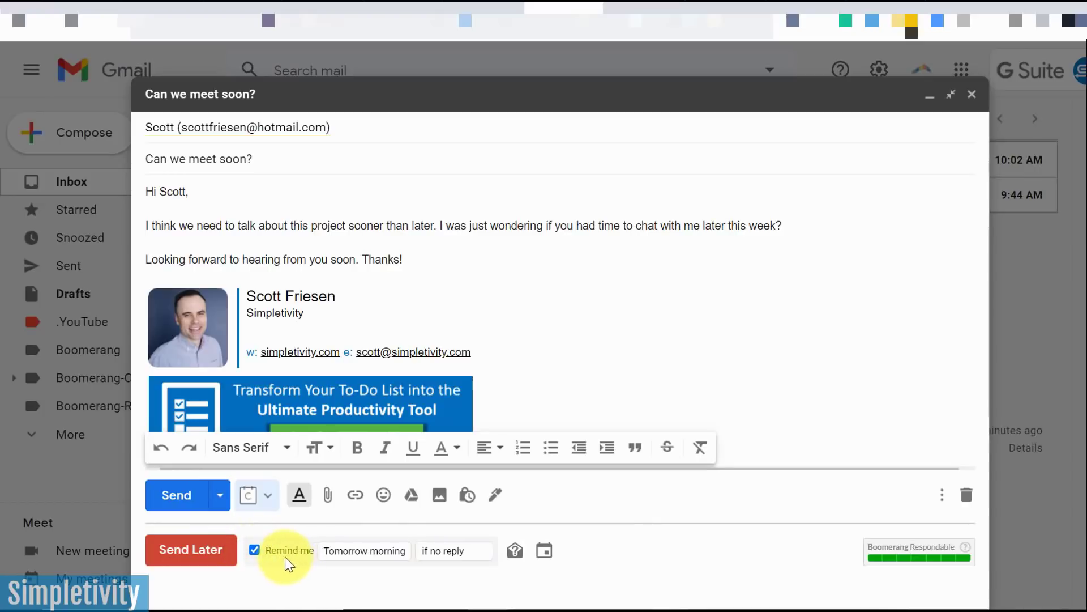
click(338, 552)
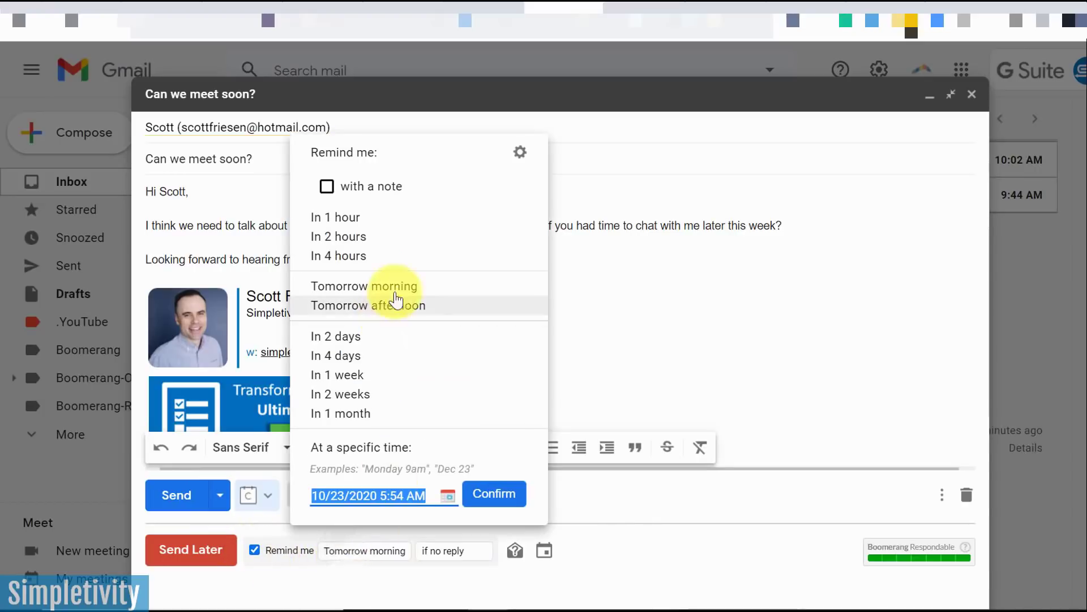
click(364, 306)
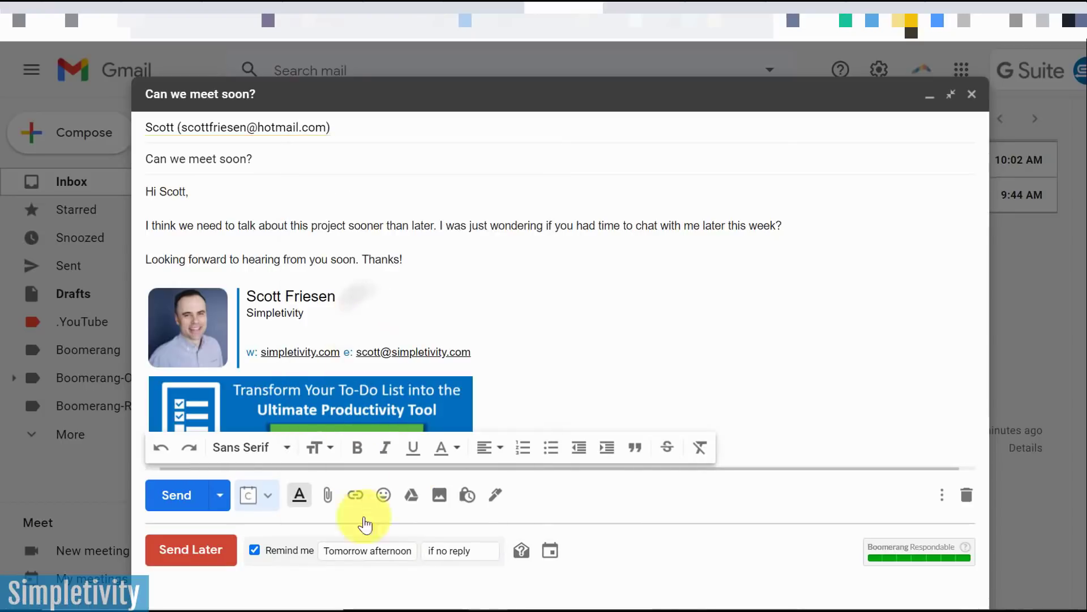
click(461, 554)
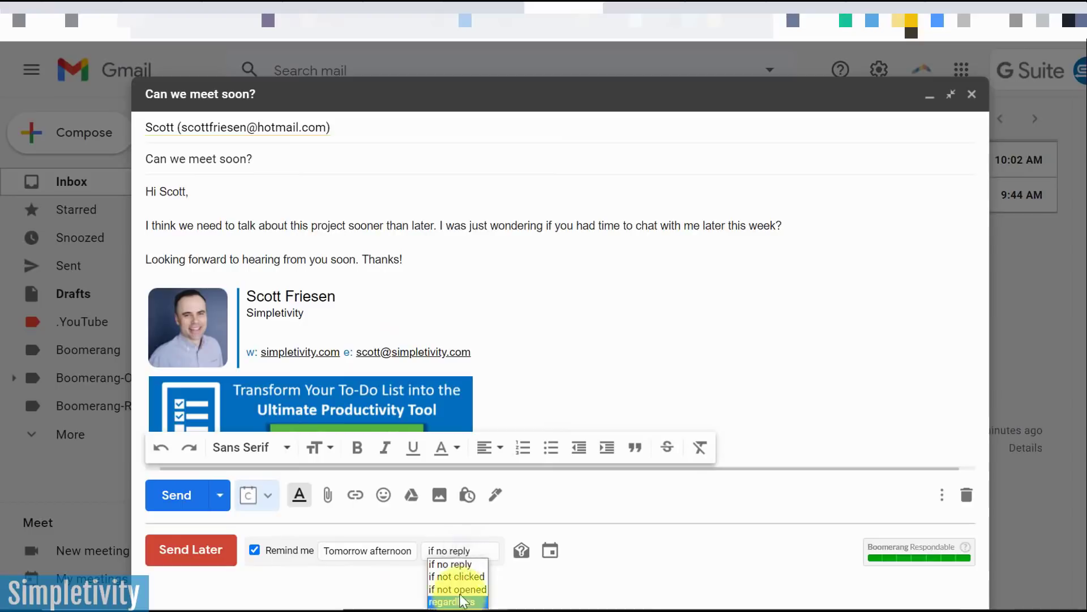
click(456, 565)
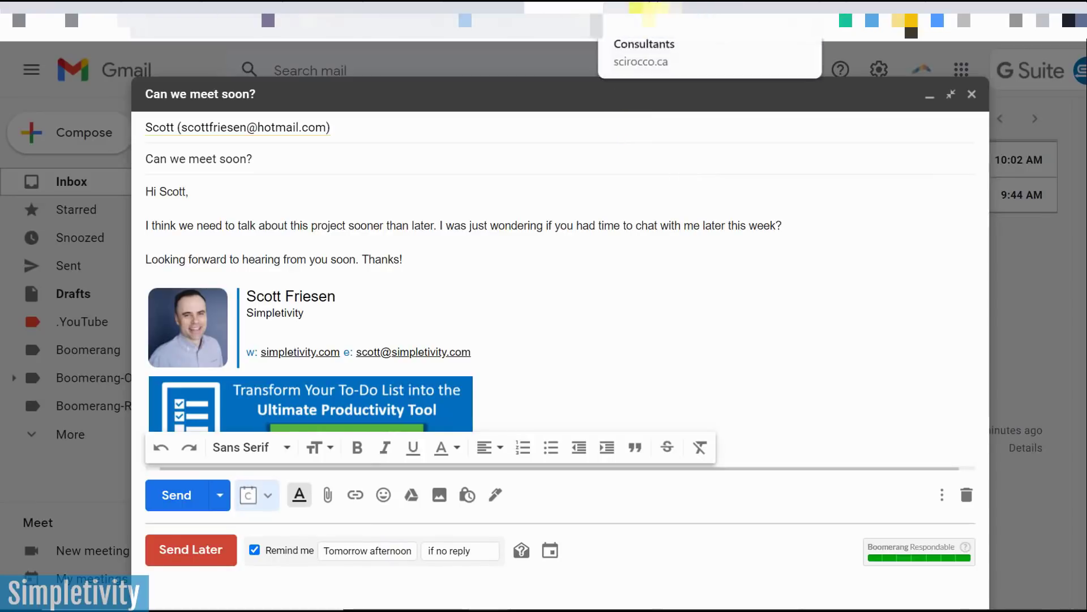
Step: Switch to the Scirocco Take a Break download page
click(648, 16)
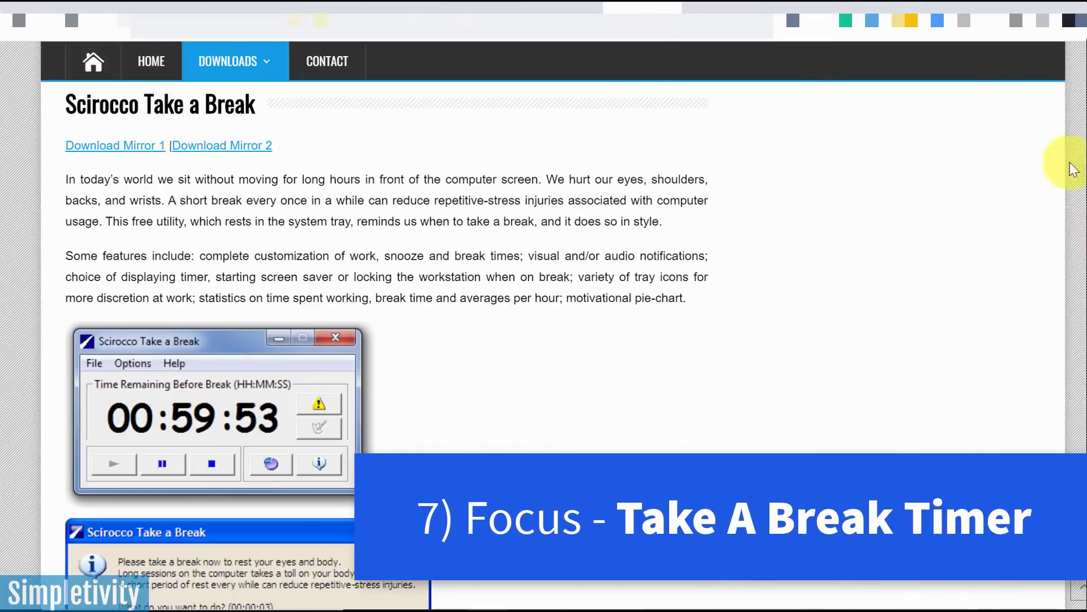
scroll(387, 346, down, 1)
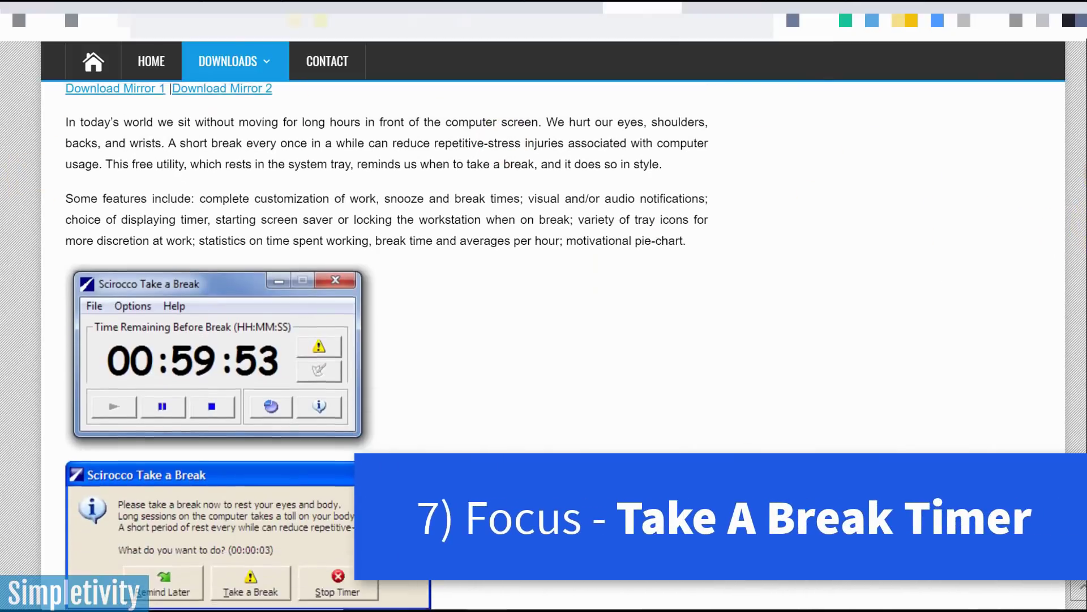
scroll(386, 346, down, 1)
scroll(386, 346, down, 1)
scroll(387, 346, down, 1)
scroll(386, 346, down, 1)
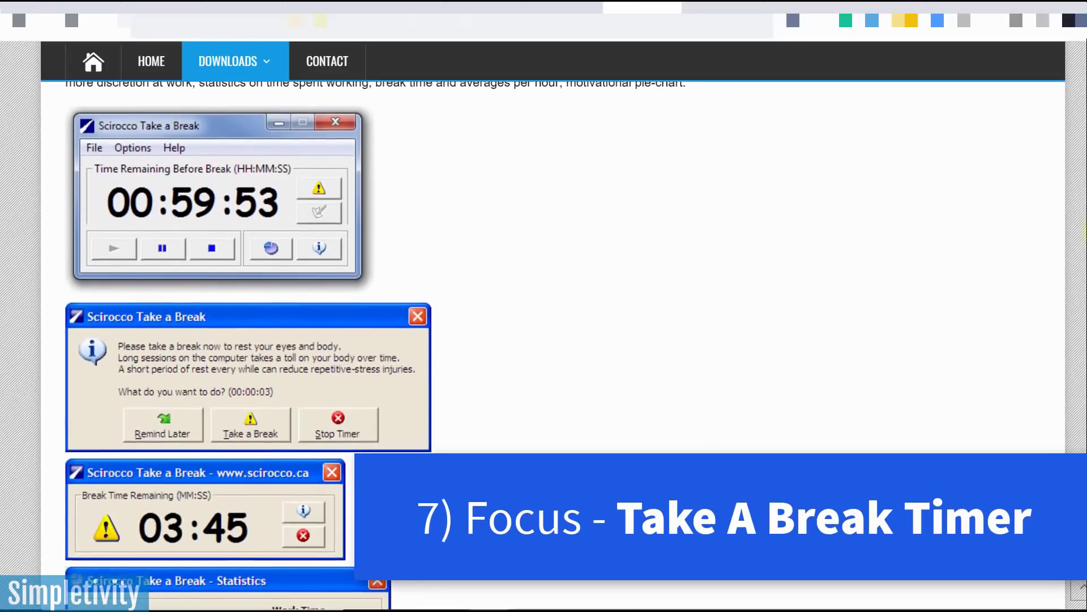
scroll(386, 346, down, 1)
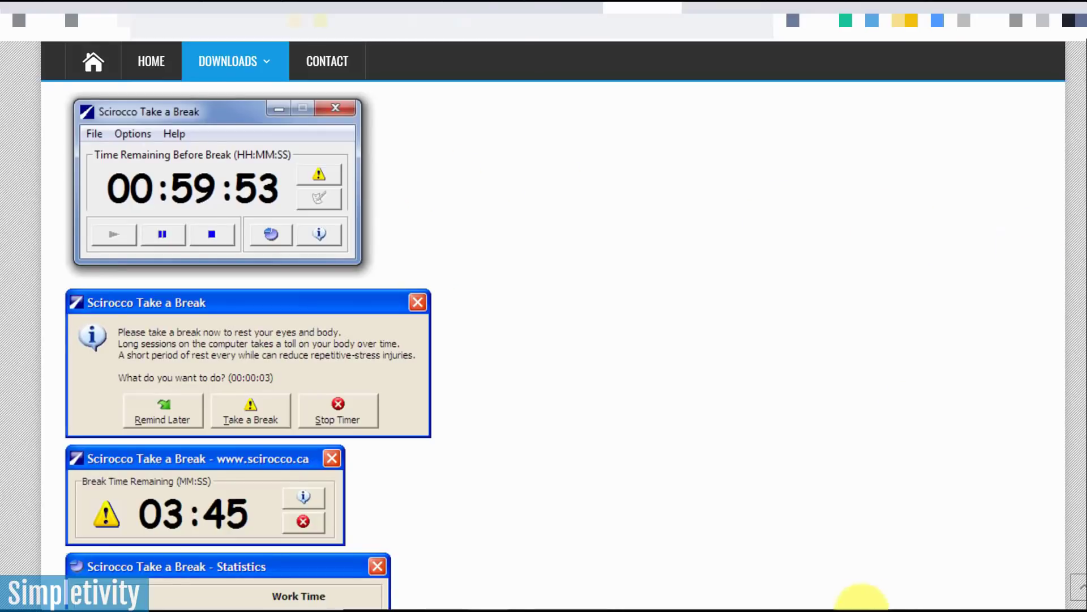
Step: Open the Take a Break timer, move it up, start the break countdown, and minimize it
click(881, 595)
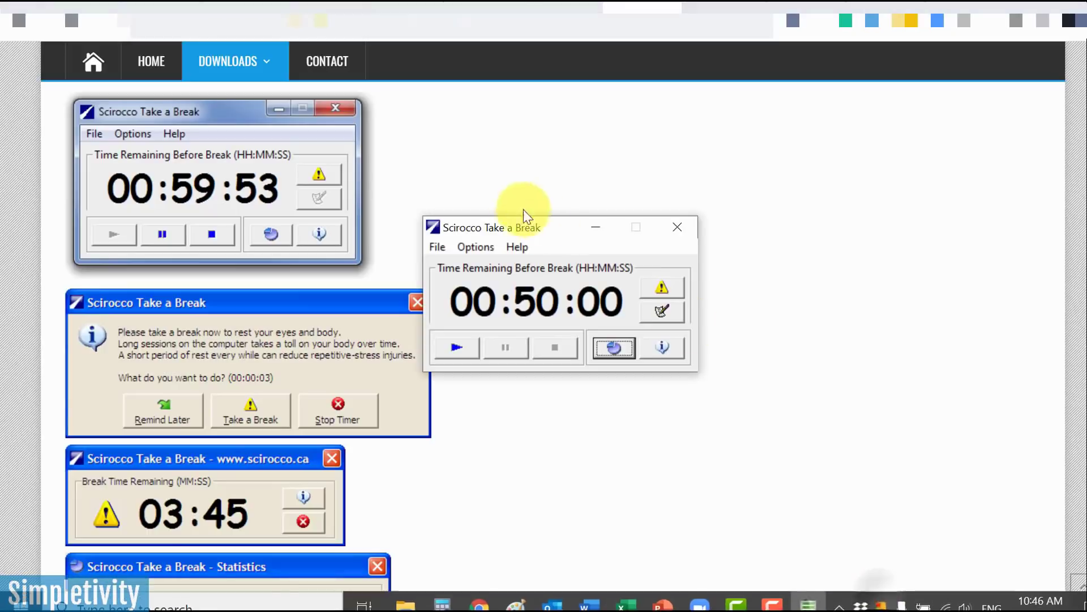
drag(564, 214, 565, 164)
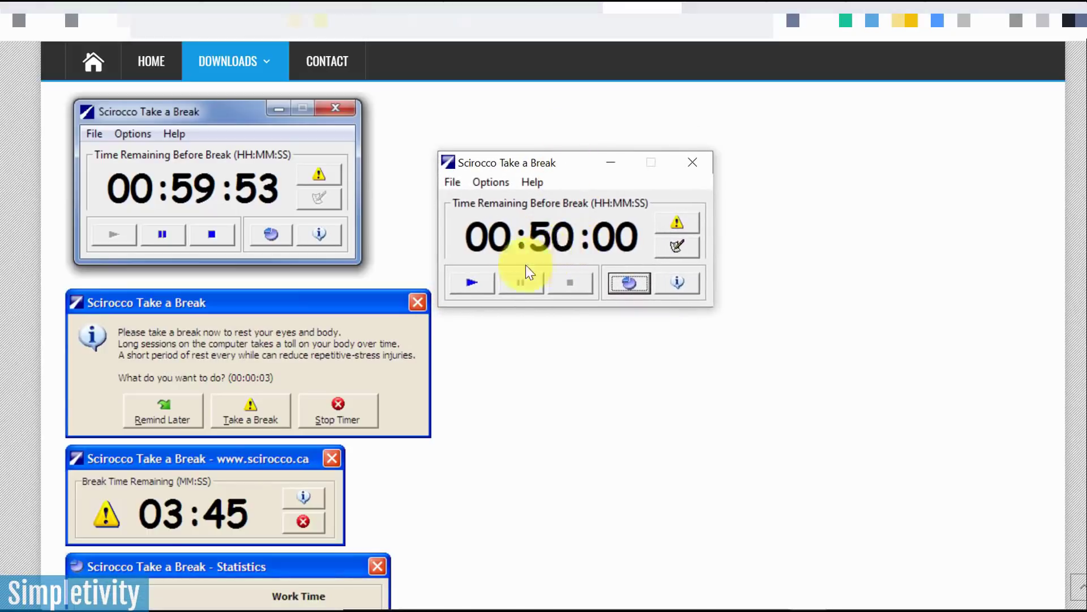
click(472, 283)
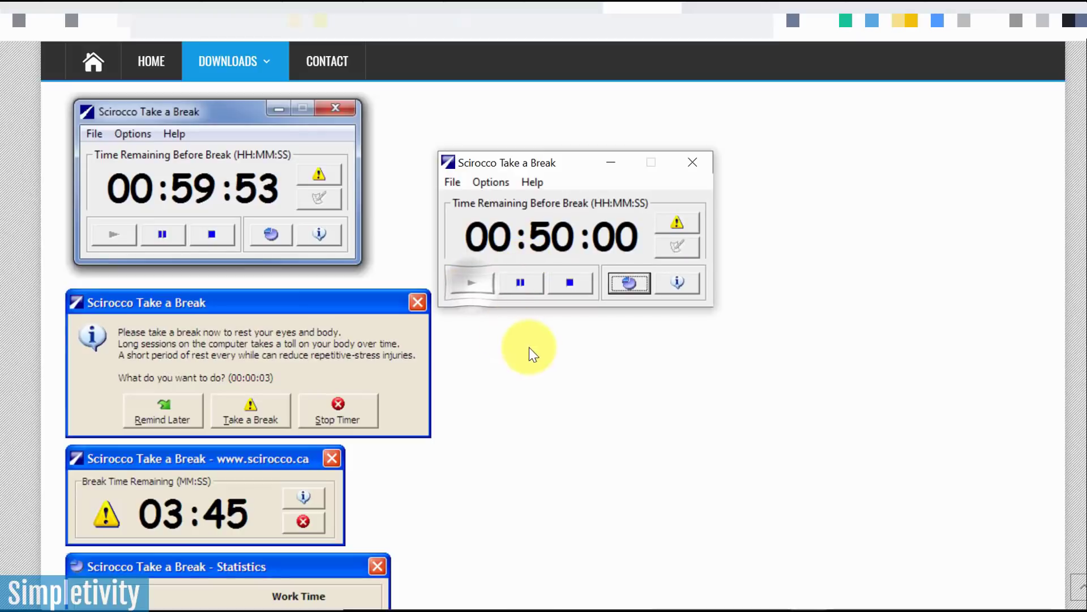
click(620, 161)
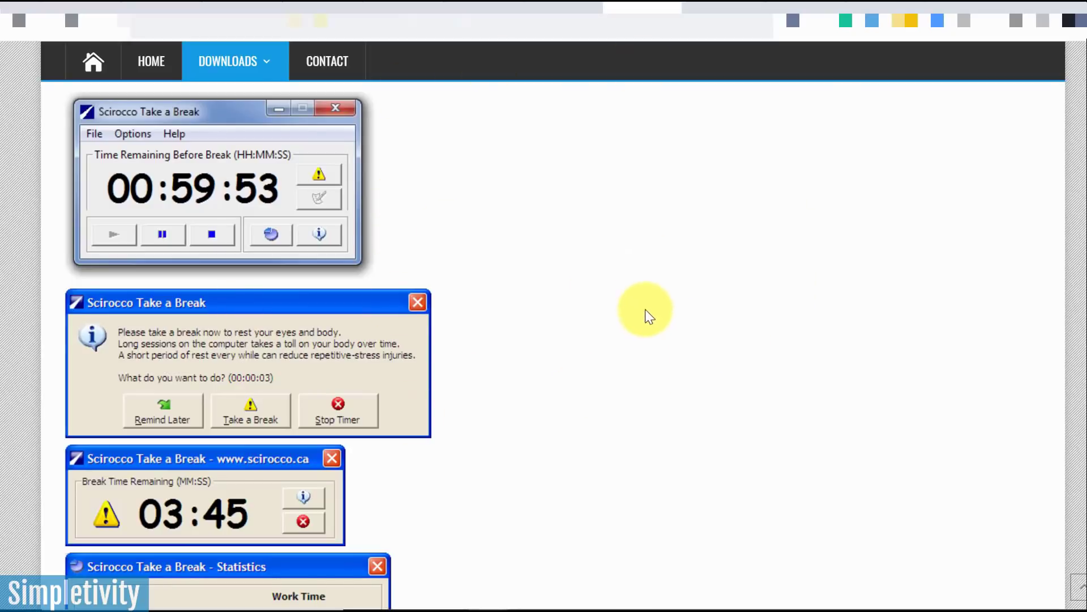
Step: Bring the timer back briefly, minimize it again, and go to the Slido homepage
click(882, 598)
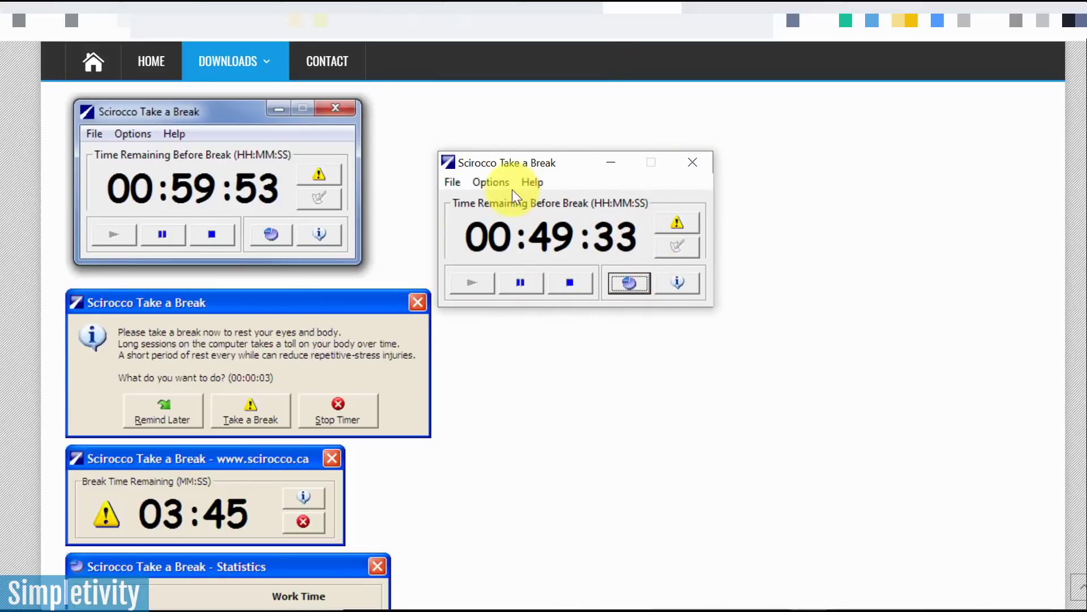
click(611, 163)
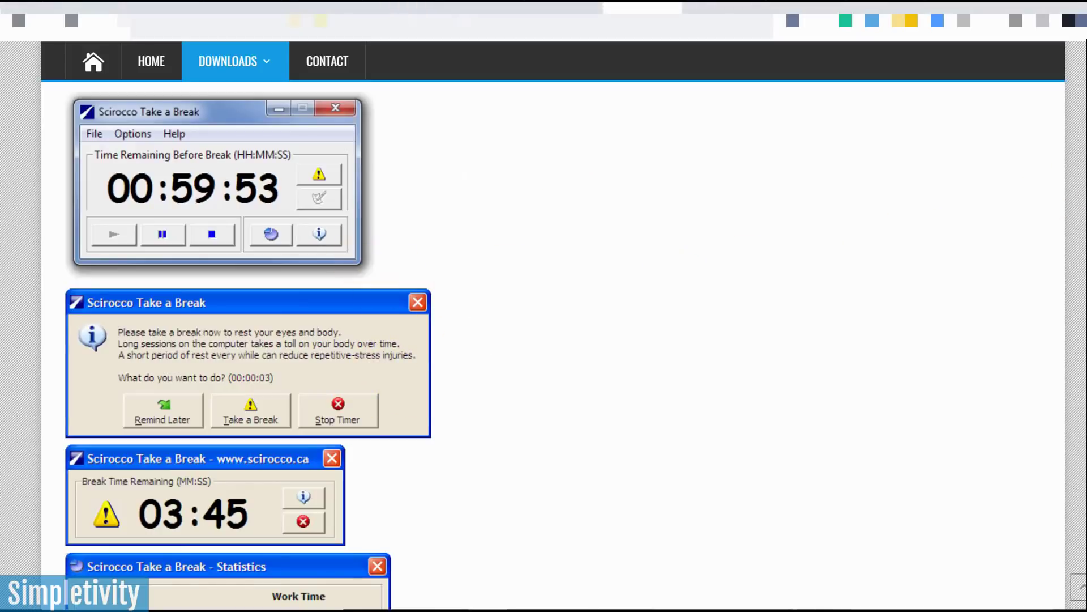
scroll(545, 340, down, 1)
scroll(544, 340, down, 1)
scroll(544, 340, down, 1)
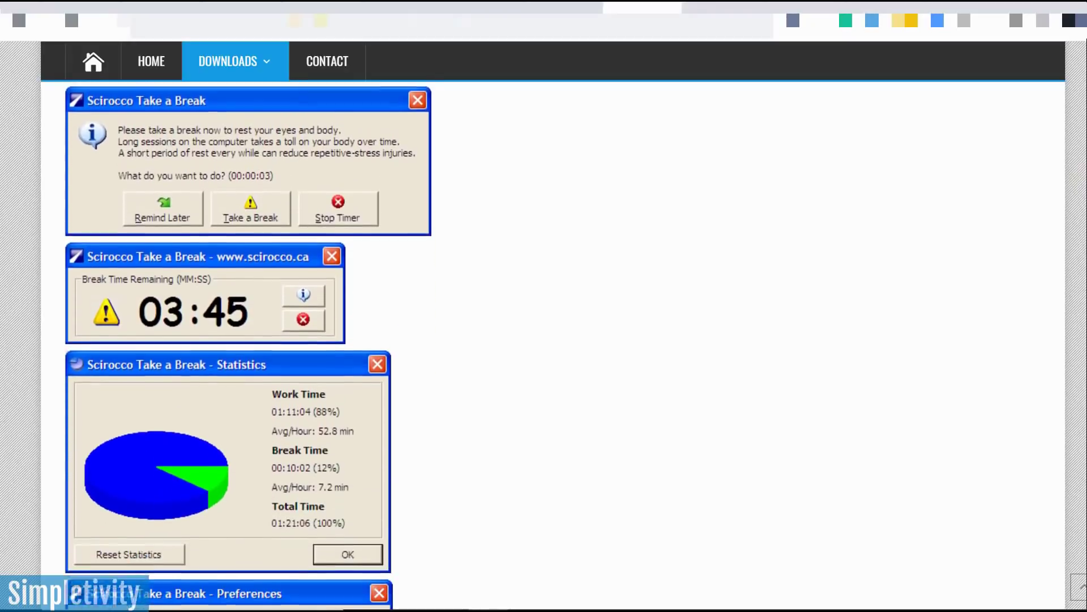
scroll(543, 340, down, 1)
scroll(544, 340, down, 1)
scroll(543, 340, down, 1)
scroll(544, 340, down, 1)
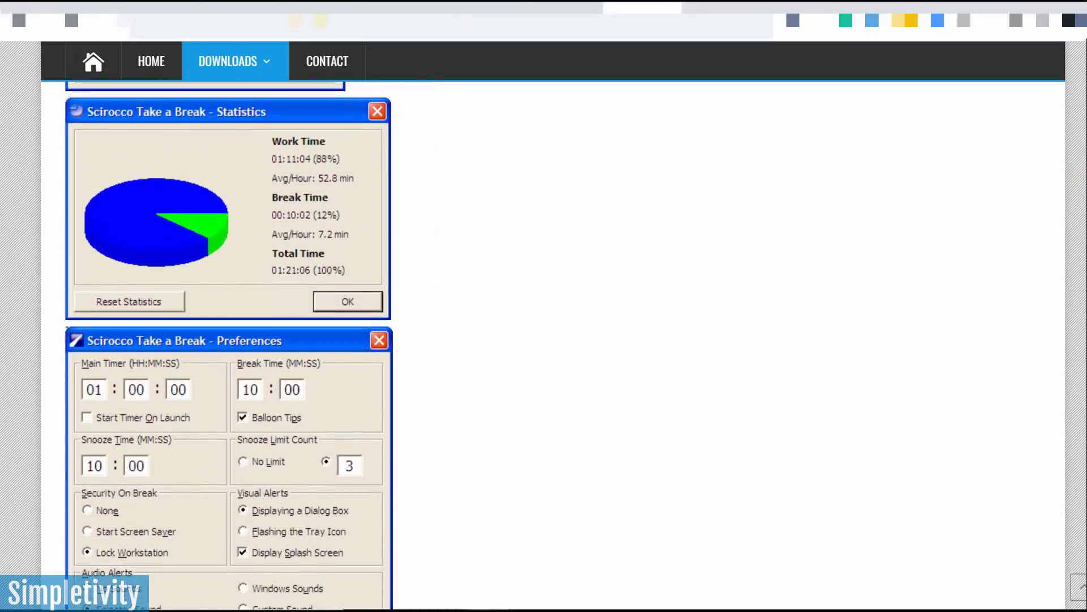
scroll(544, 340, down, 1)
scroll(544, 340, down, 1)
scroll(543, 340, up, 1)
scroll(544, 340, up, 2)
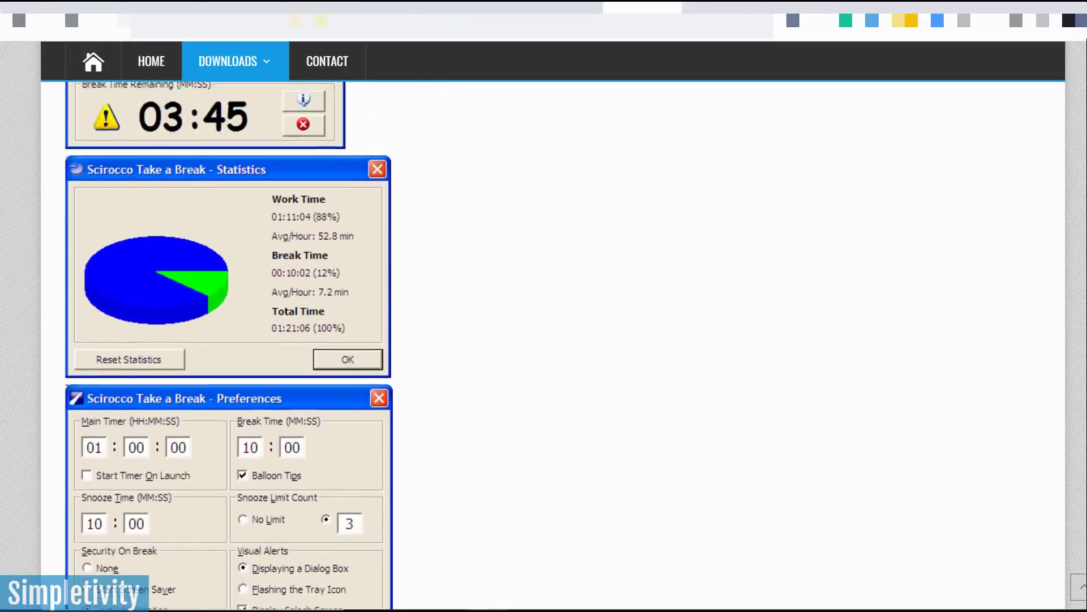
scroll(544, 340, up, 2)
scroll(544, 340, up, 1)
scroll(544, 341, up, 2)
scroll(543, 340, up, 2)
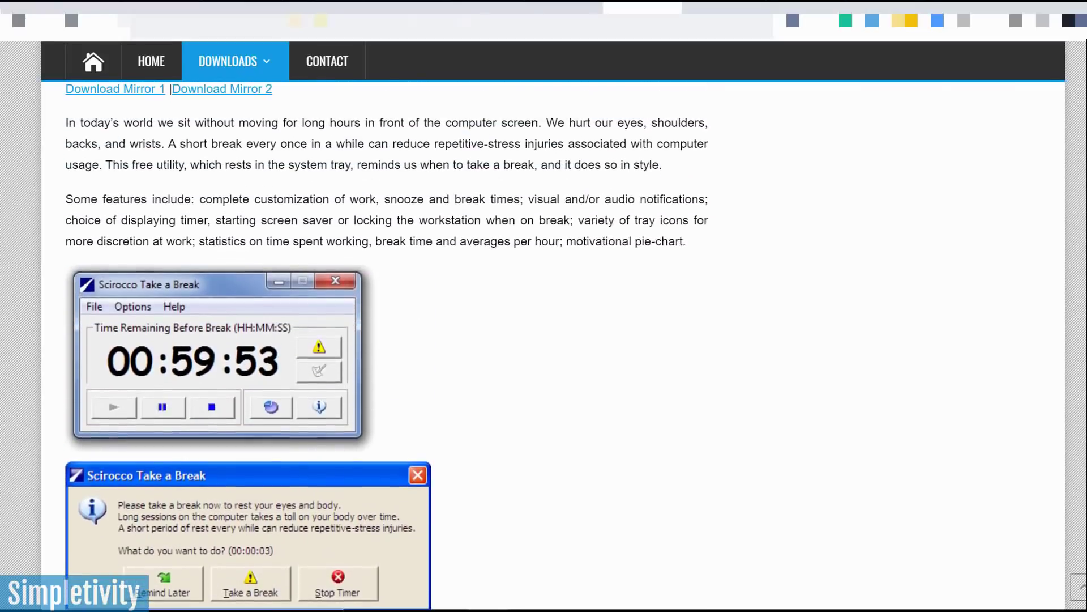
scroll(544, 339, down, 2)
scroll(544, 340, down, 1)
scroll(543, 339, down, 1)
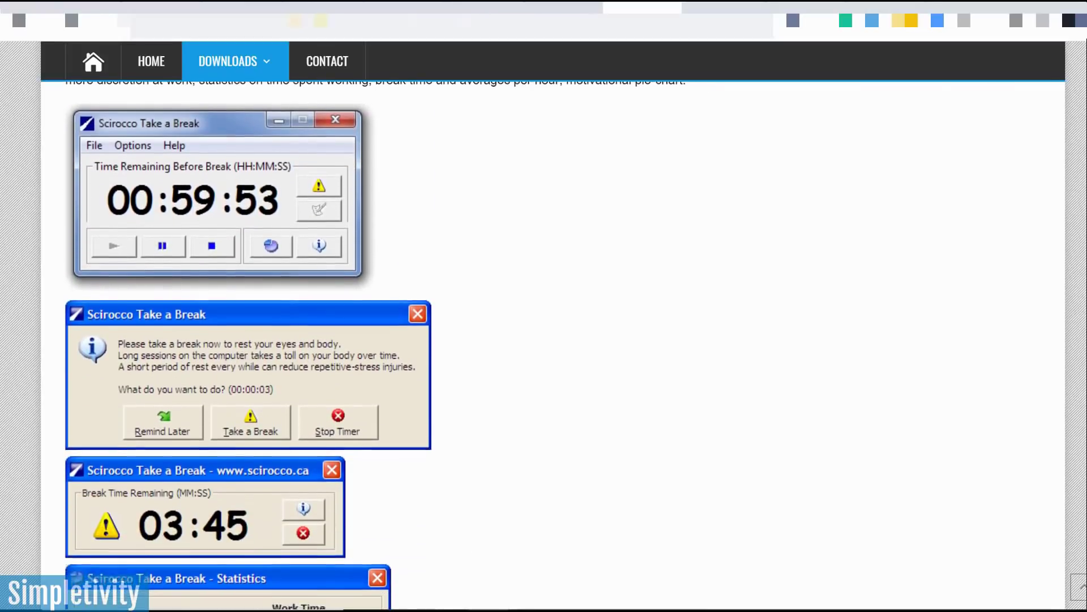
scroll(544, 340, down, 1)
scroll(864, 273, down, 1)
scroll(865, 272, up, 1)
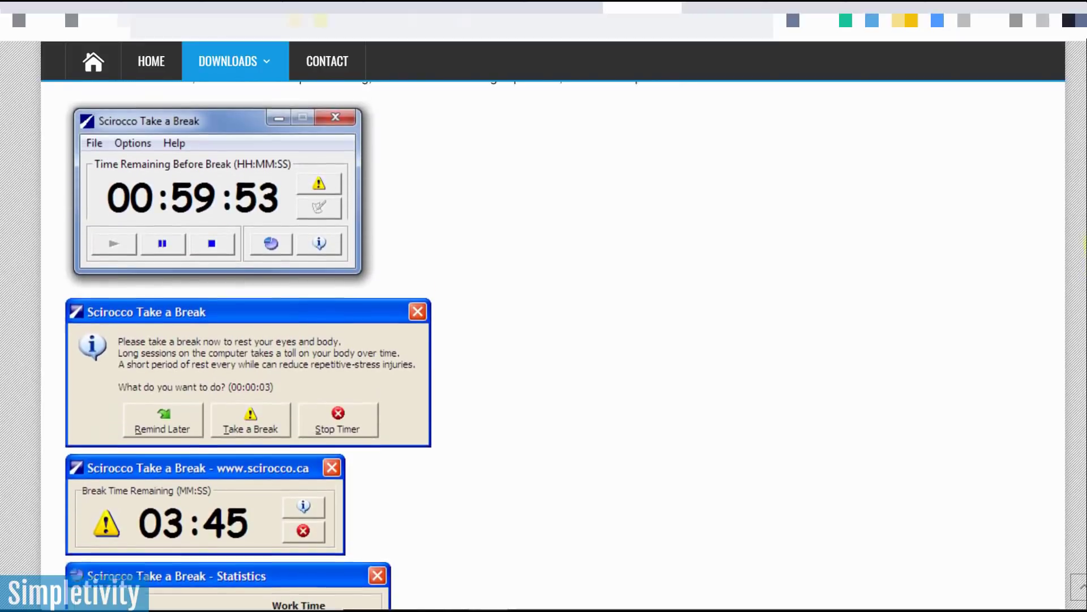
scroll(864, 273, up, 1)
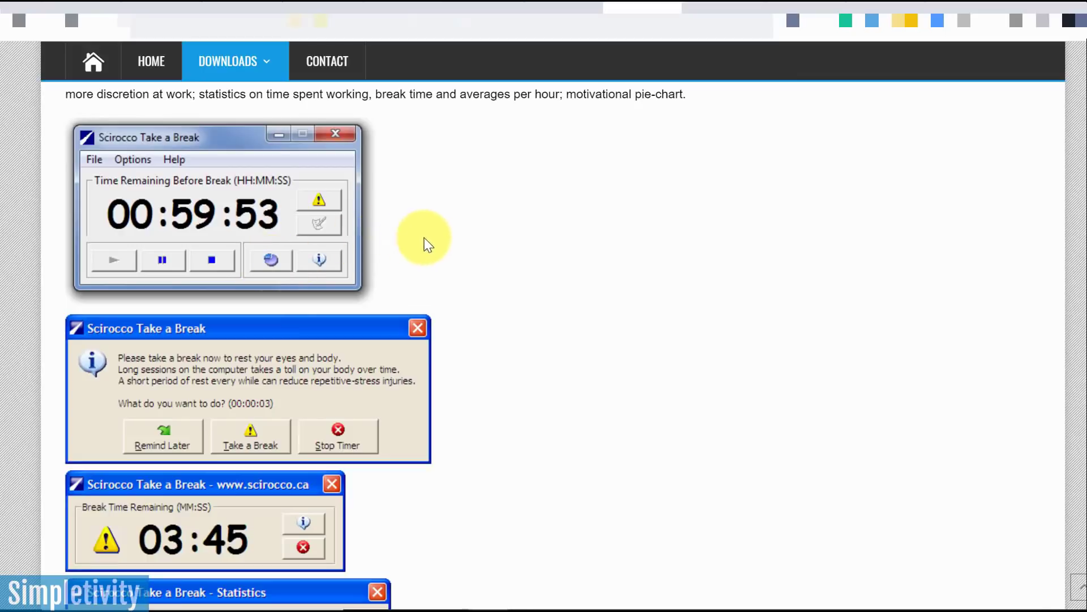
scroll(1067, 282, up, 2)
scroll(1068, 282, up, 2)
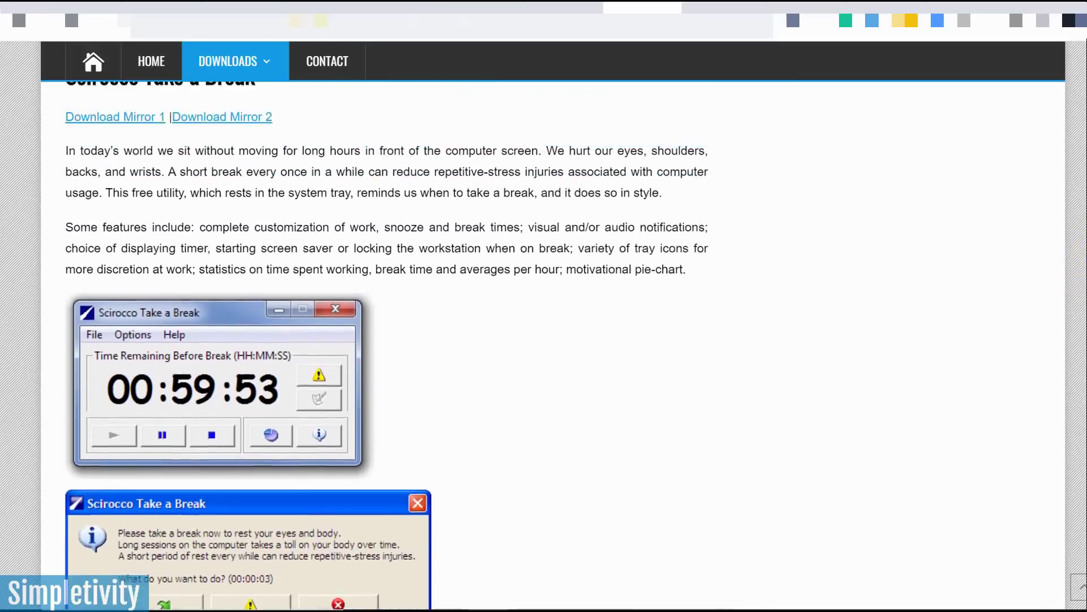
scroll(1067, 282, up, 2)
scroll(1000, 195, down, 1)
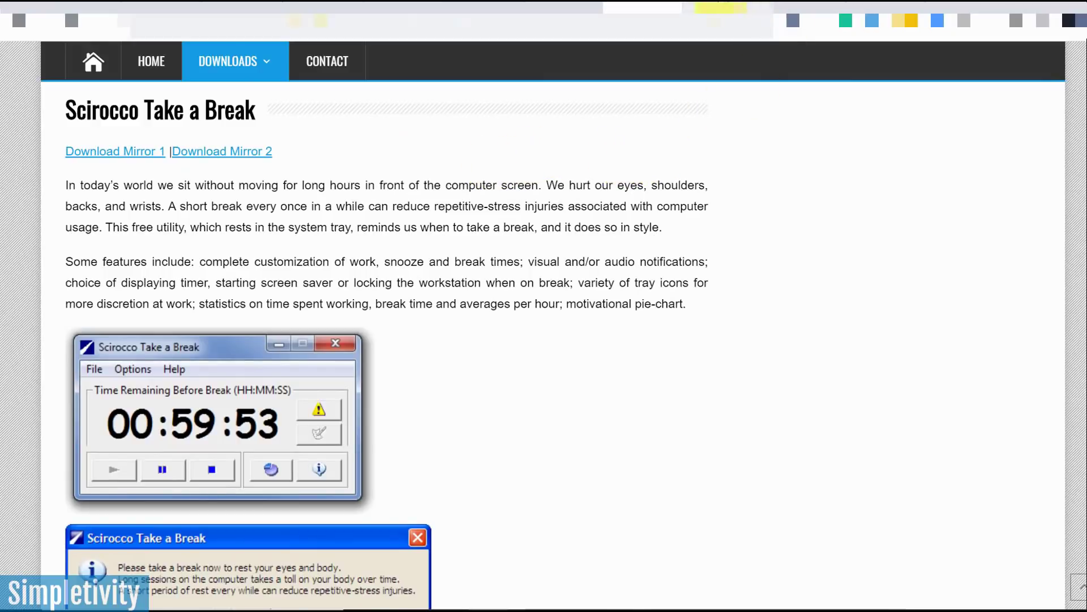
click(722, 9)
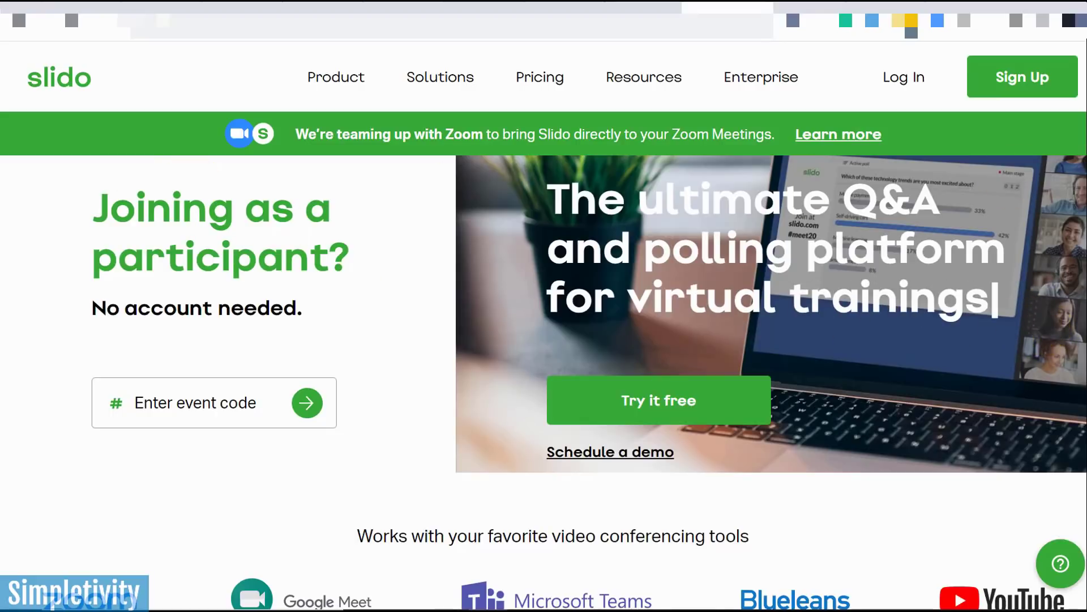
scroll(544, 356, down, 1)
scroll(543, 357, down, 3)
scroll(544, 357, down, 2)
scroll(544, 357, down, 2)
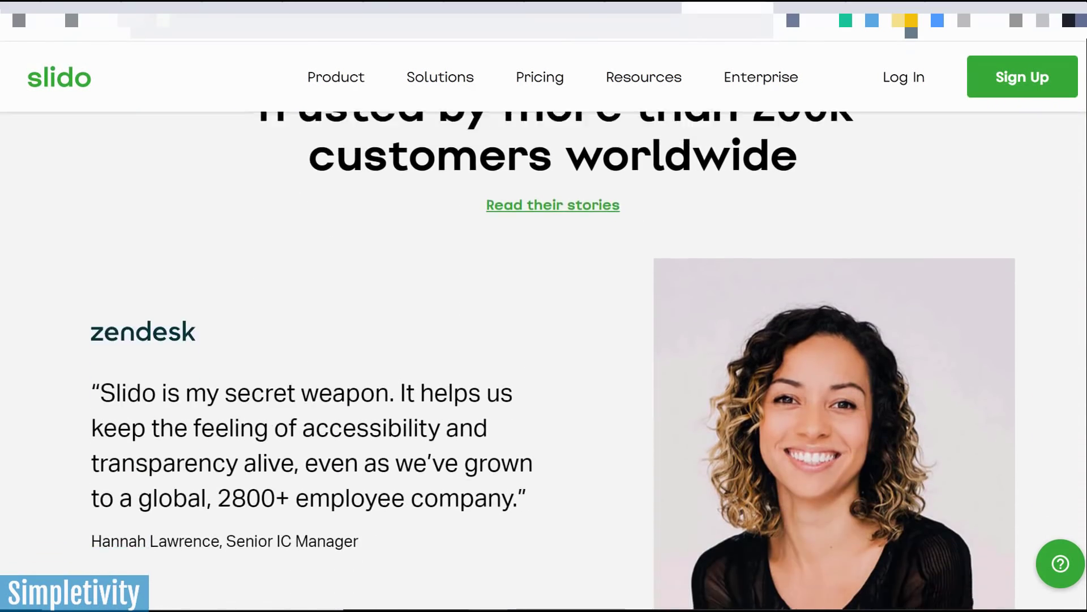
scroll(544, 358, down, 4)
scroll(543, 357, down, 4)
scroll(544, 357, down, 3)
scroll(544, 357, down, 4)
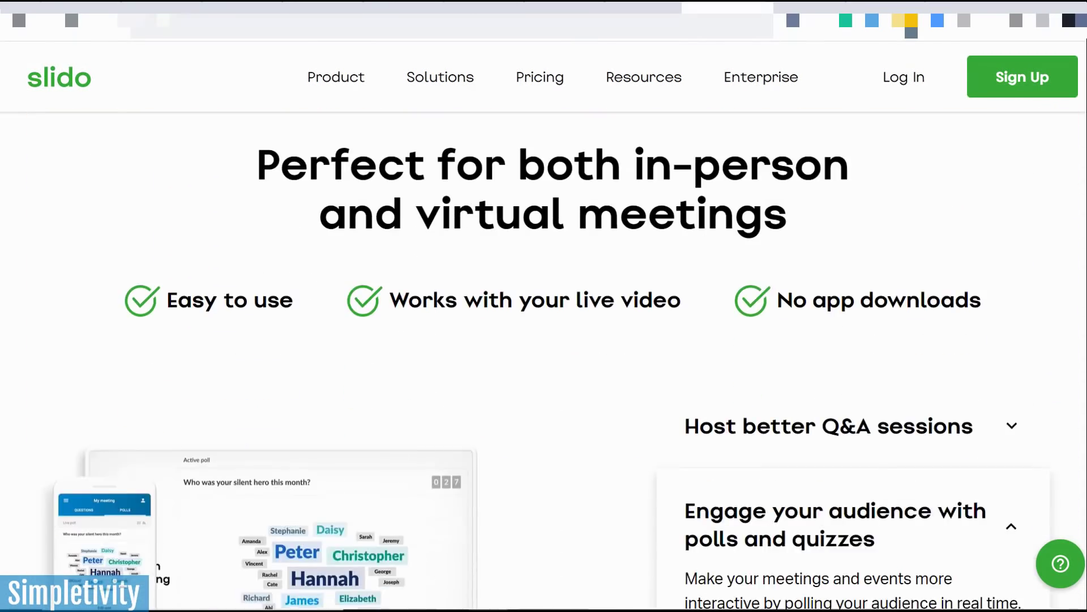
scroll(965, 243, down, 3)
scroll(965, 244, down, 1)
scroll(966, 244, up, 1)
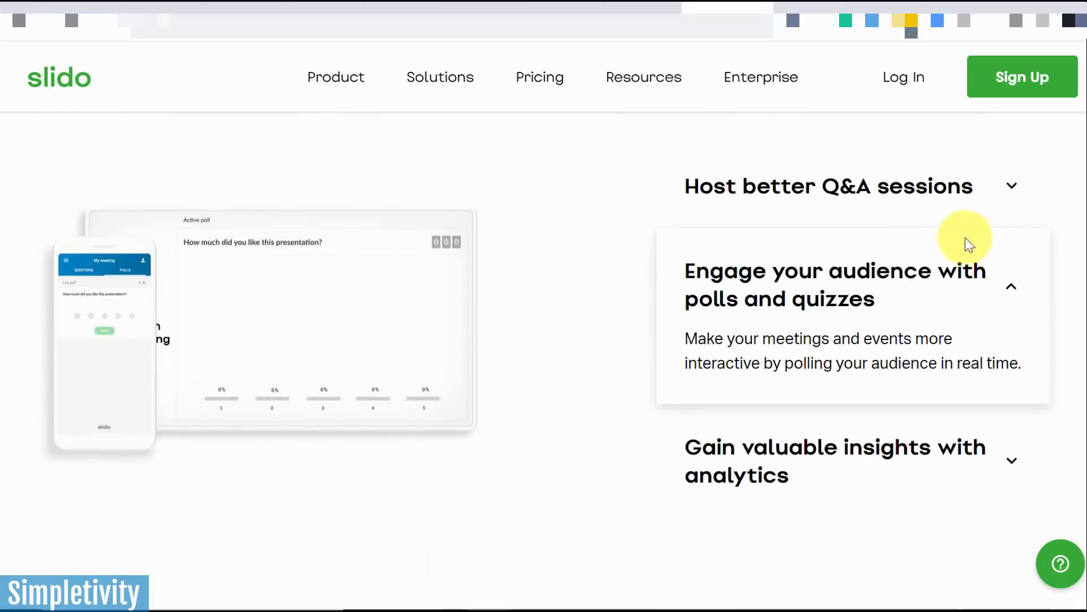
Step: Expand the 'Host better Q&A sessions' section on the Slido homepage
click(898, 189)
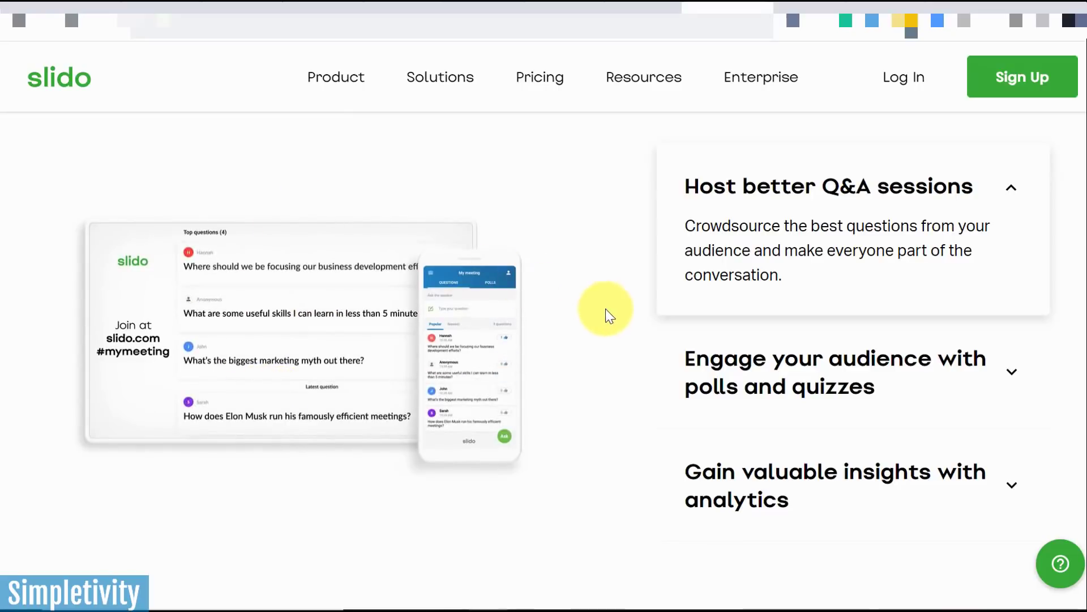
Step: Expand Slido's 'Engage your audience with polls and quizzes' section, then move to Google Drive
click(799, 361)
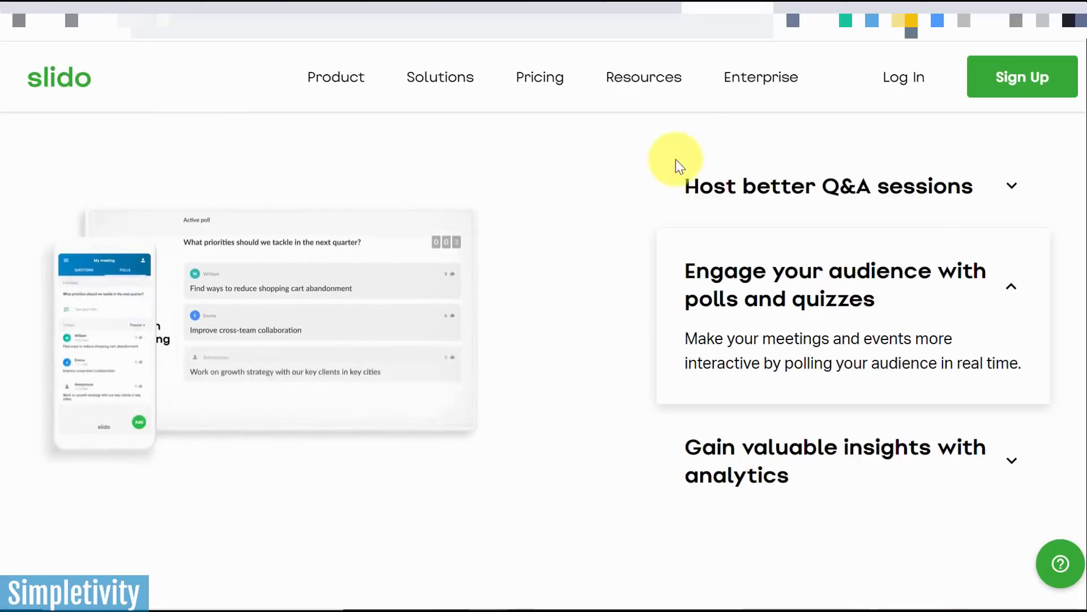
click(802, 13)
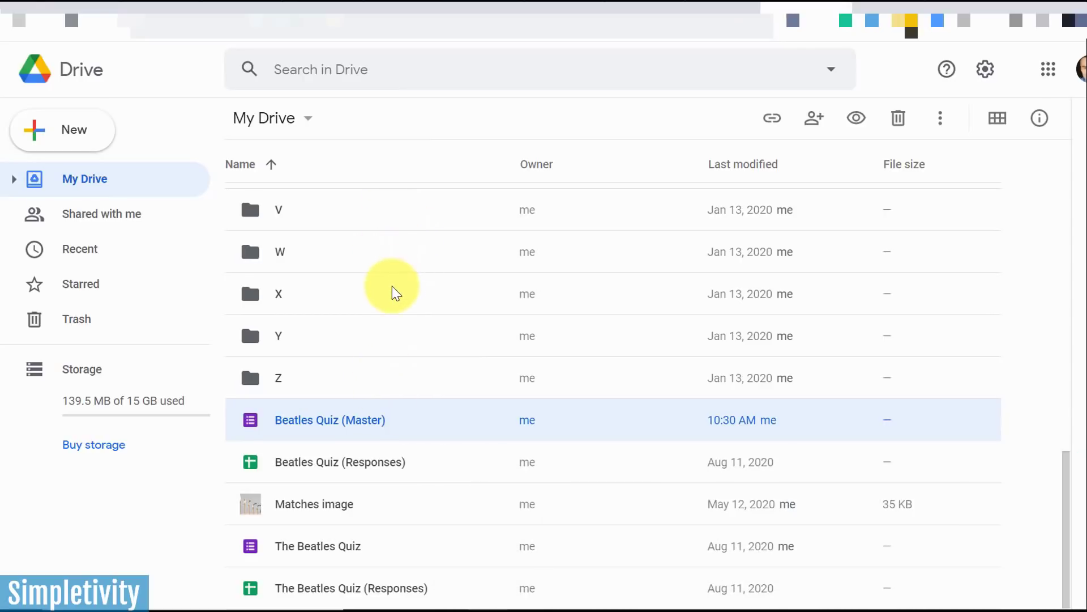
Step: Open sharing for Beatles Quiz (Master), dismiss the link tip, and view its sharing settings
right_click(328, 428)
click(448, 298)
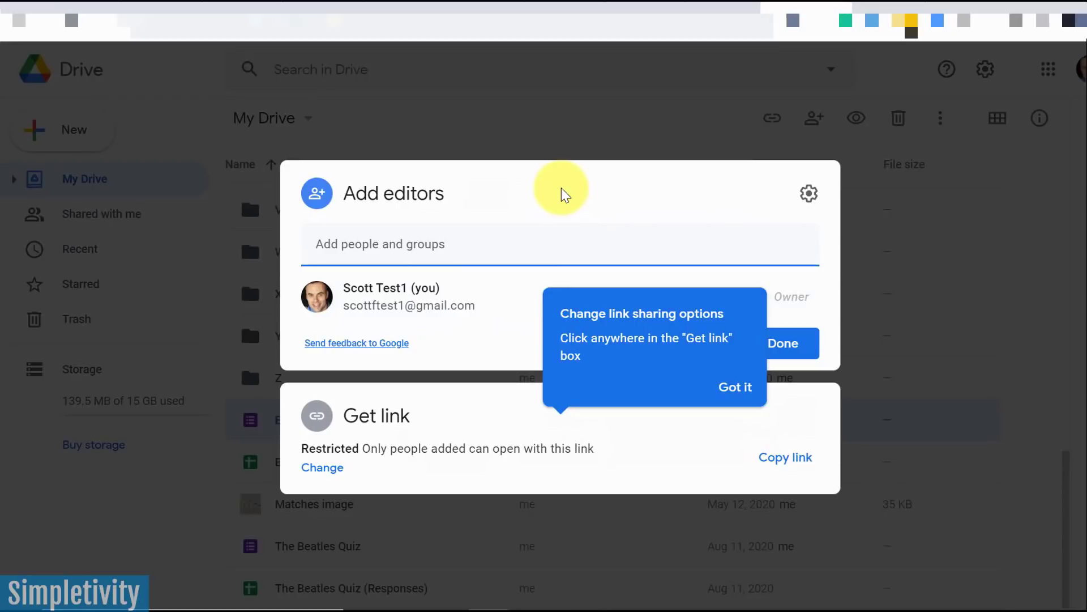
click(736, 387)
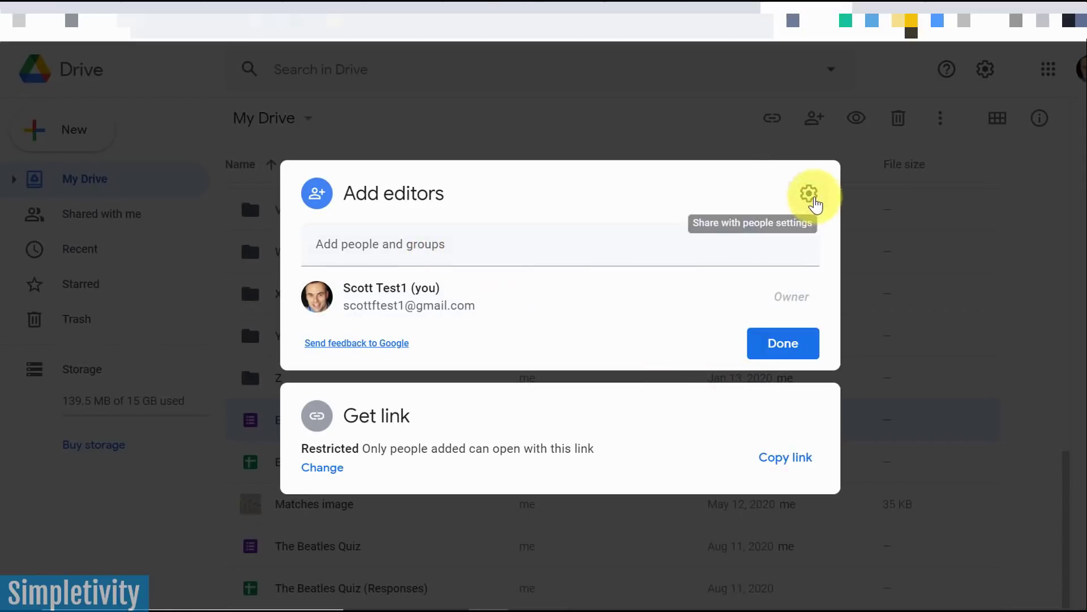
click(810, 194)
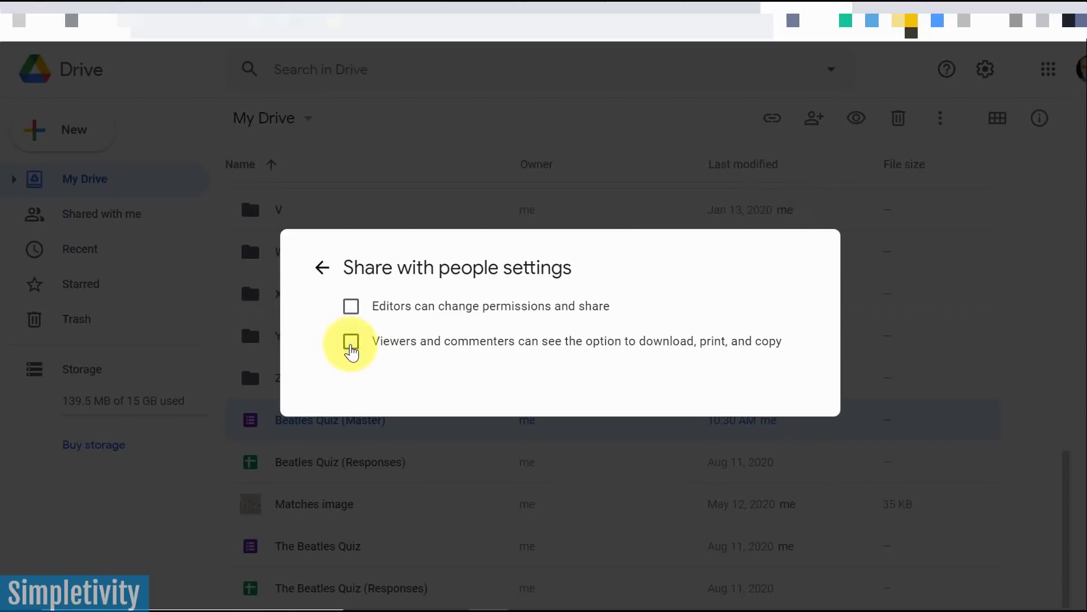
Step: Change the Beatles Quiz (Master) link access from Restricted to 'Anyone with the link'
click(340, 281)
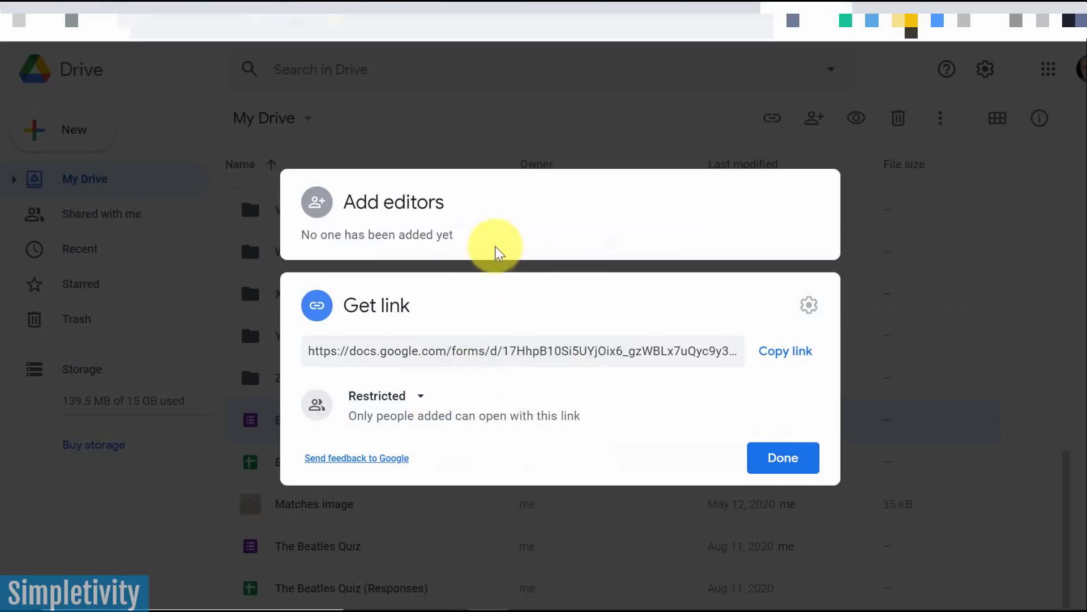
click(413, 394)
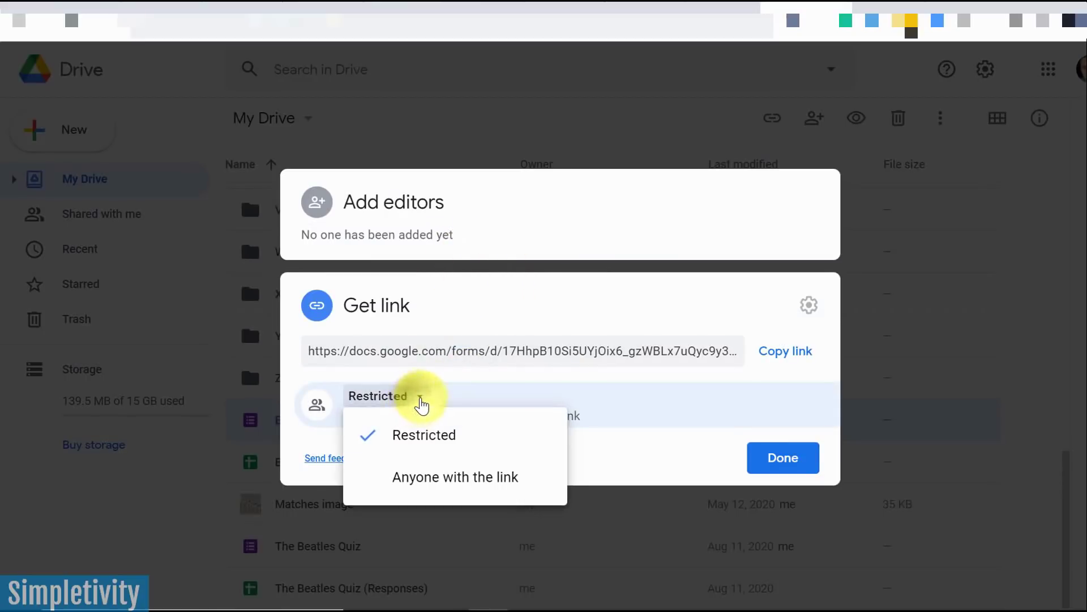
click(428, 480)
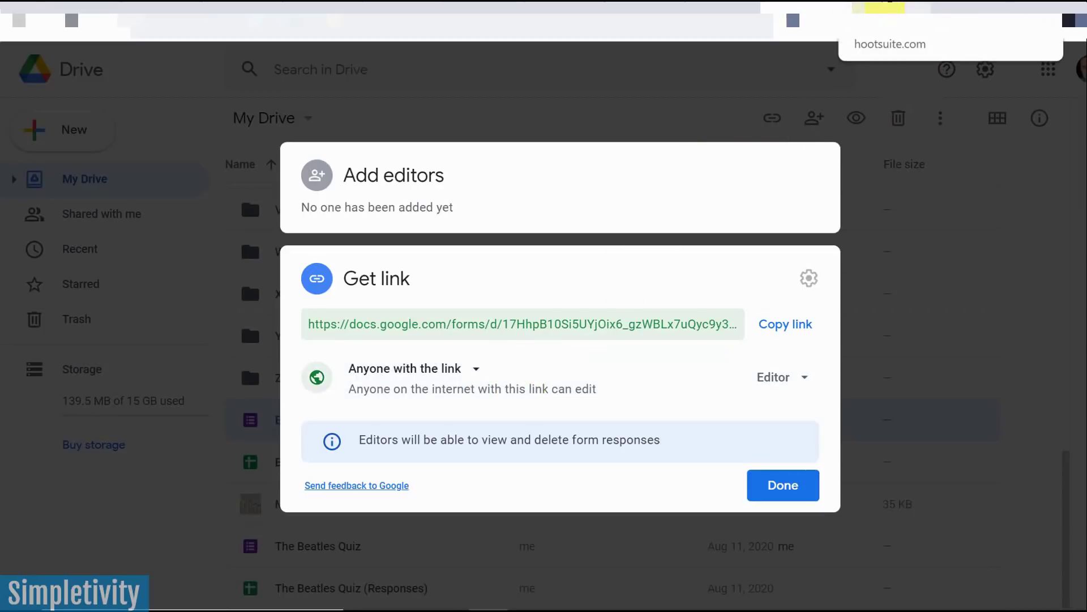
Step: Switch to the Hootsuite browser tab to show the Simpletivity streams board
click(886, 6)
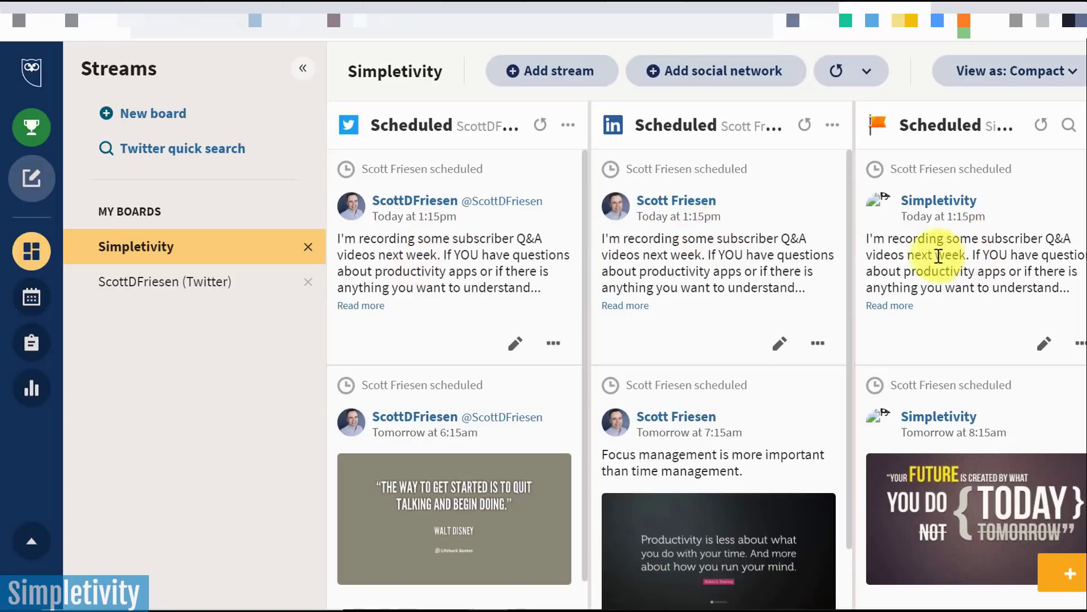
scroll(414, 355, down, 1)
scroll(644, 377, down, 2)
scroll(886, 360, down, 1)
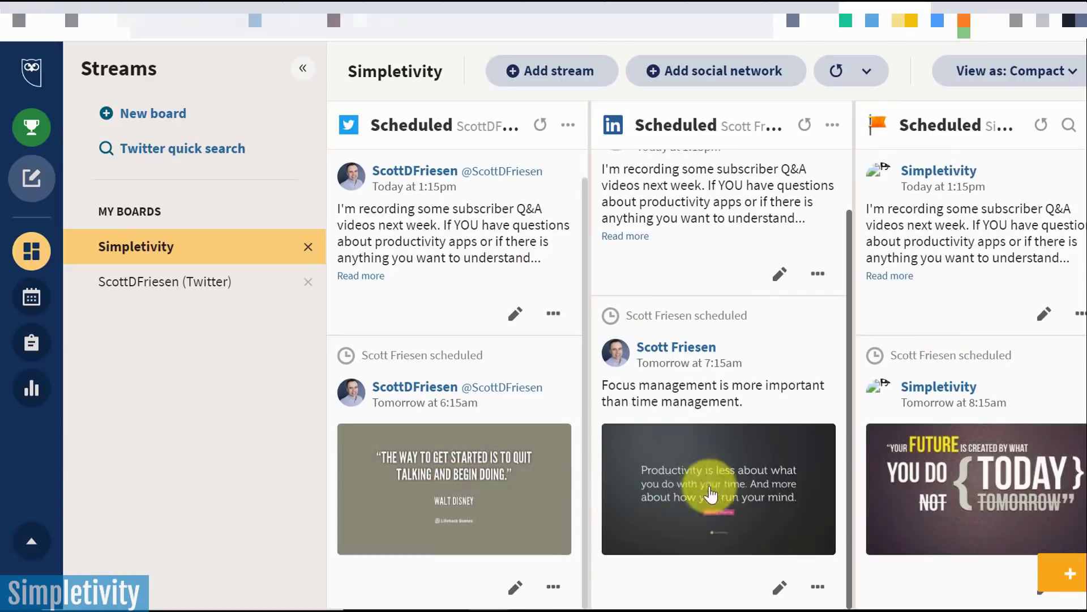
scroll(459, 424, up, 1)
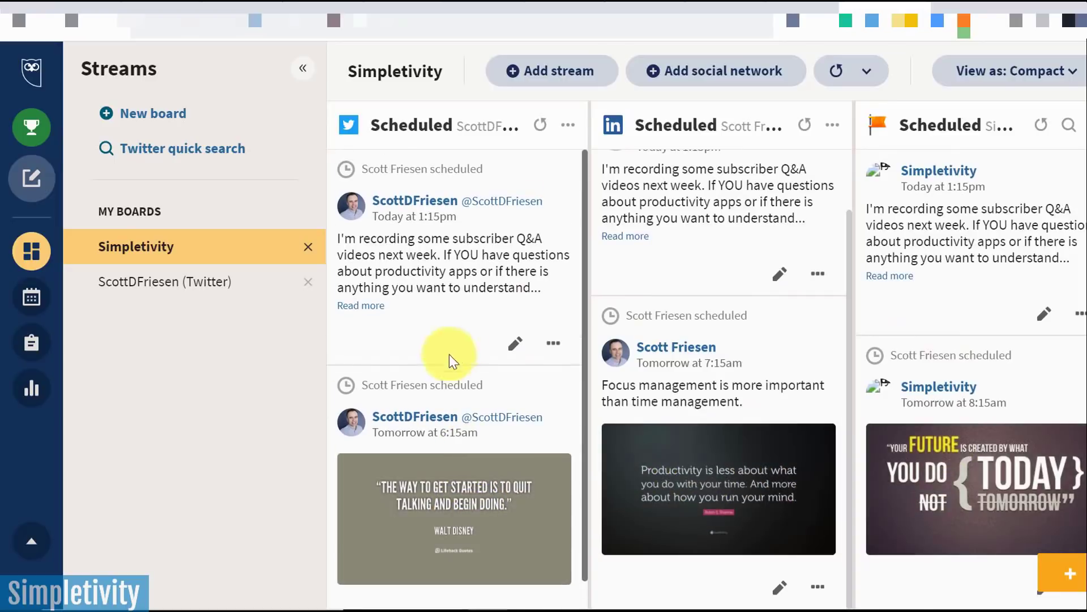
scroll(737, 337, up, 2)
scroll(903, 297, up, 1)
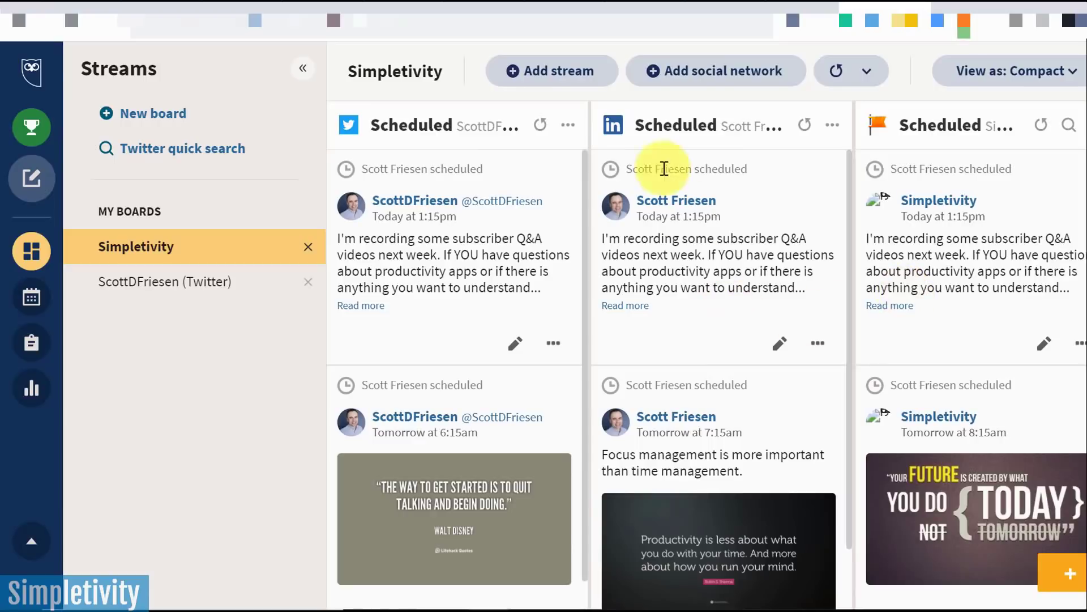